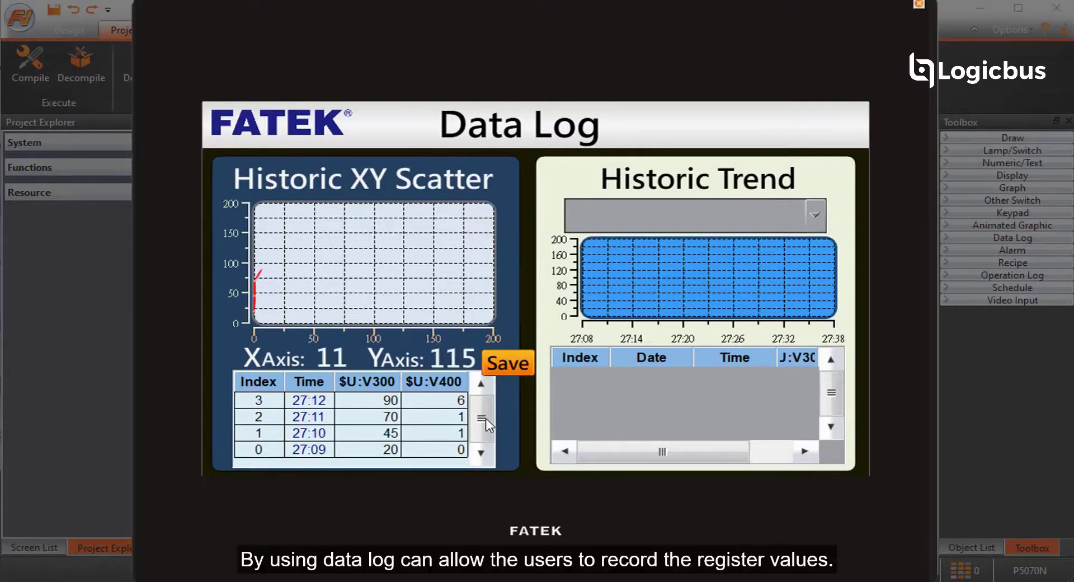
- Save the running data log to CSV files twice, capturing the newer data in the second file
scroll(488, 425, "down", 2)
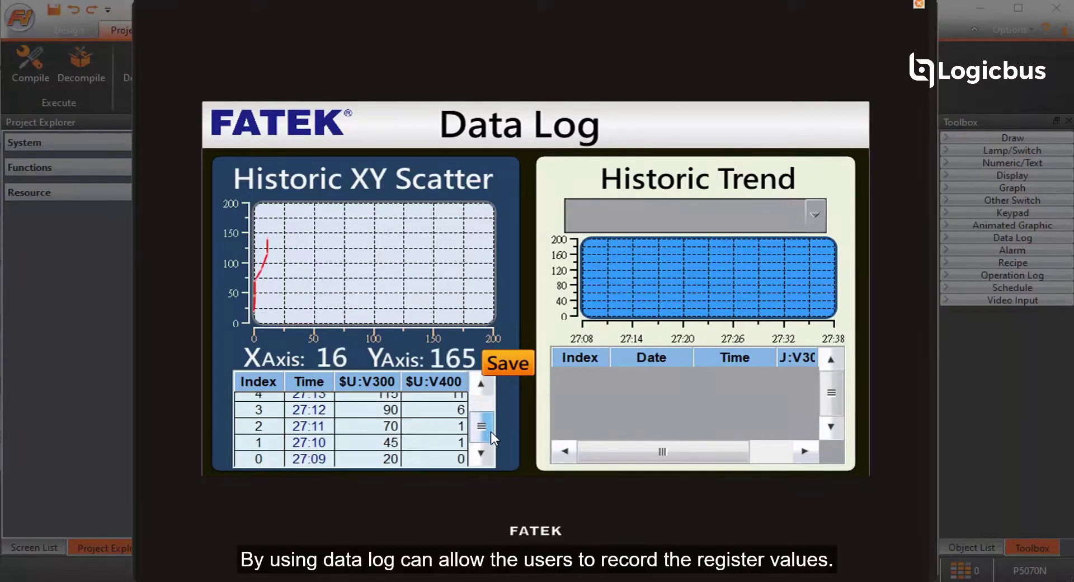
scroll(493, 444, "down", 2)
scroll(494, 438, "up", 3)
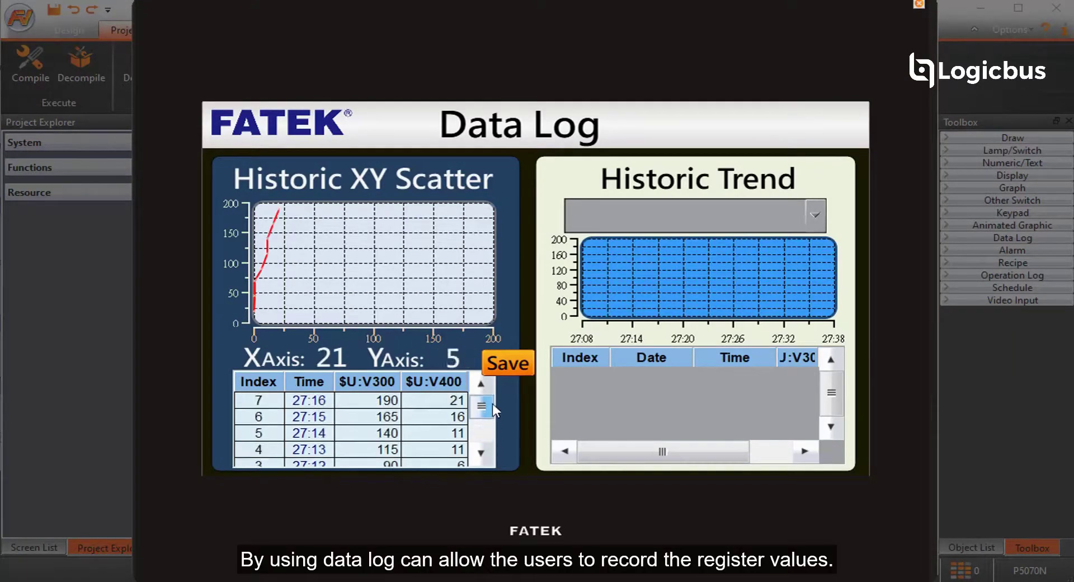
left_click(519, 365)
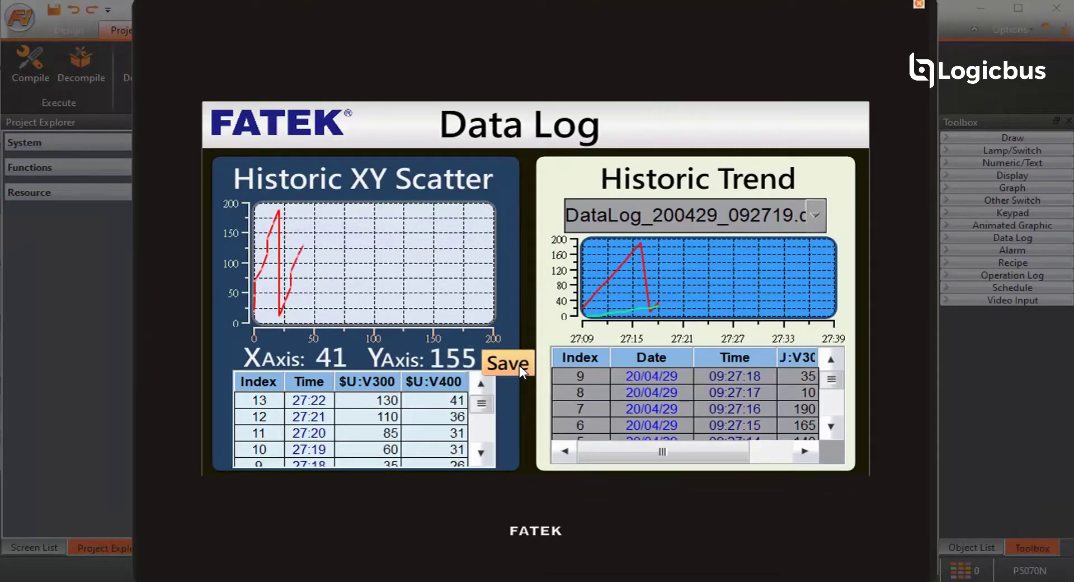
mouse_move(833, 385)
left_mouse_down()
mouse_move(833, 416)
mouse_move(837, 385)
left_mouse_up()
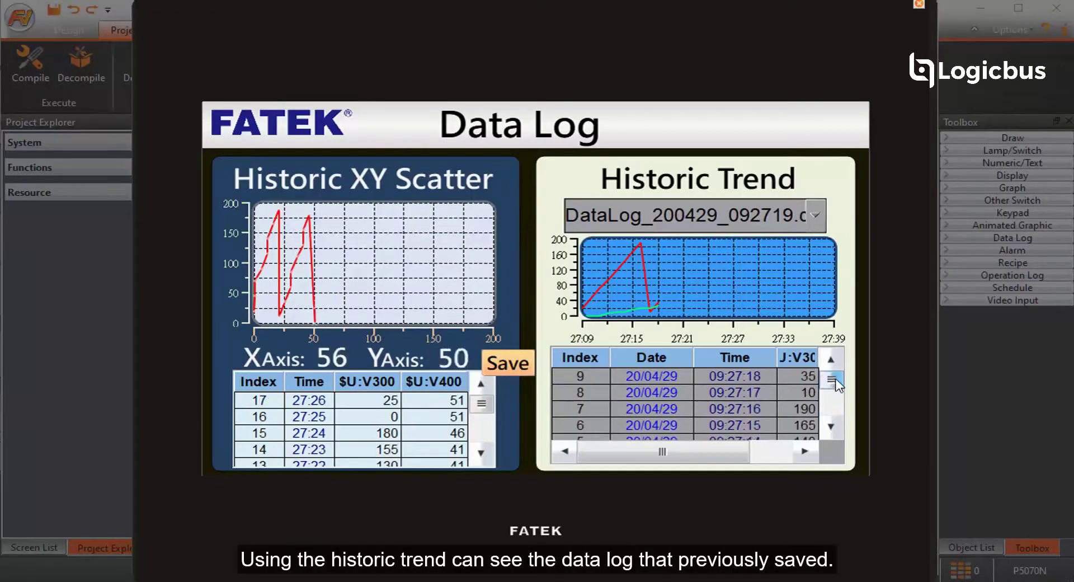
left_click(521, 367)
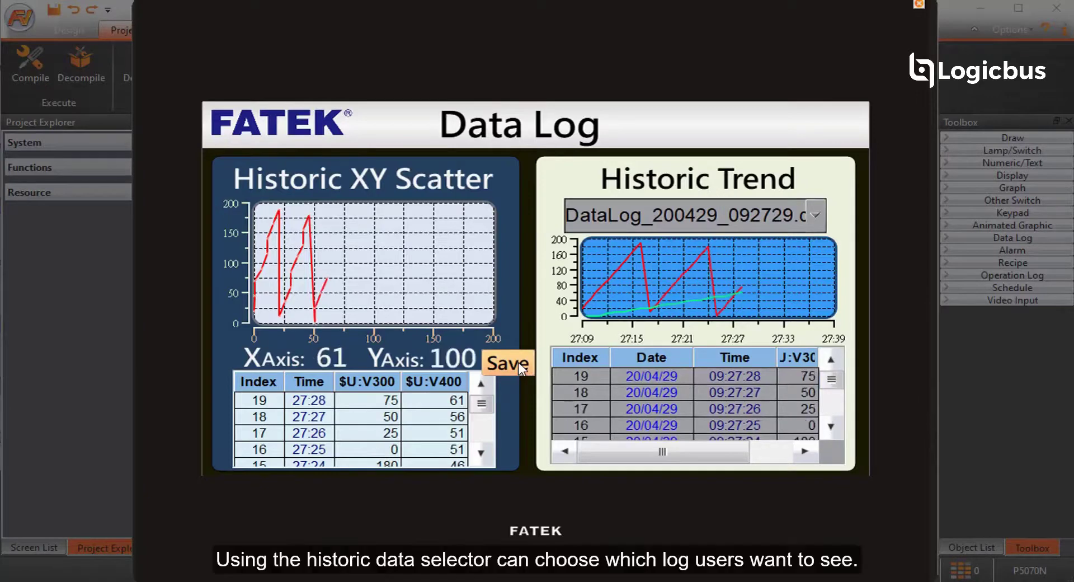
- Load the earlier log DataLog_200429_092719.csv into the Historic Trend
left_click(770, 222)
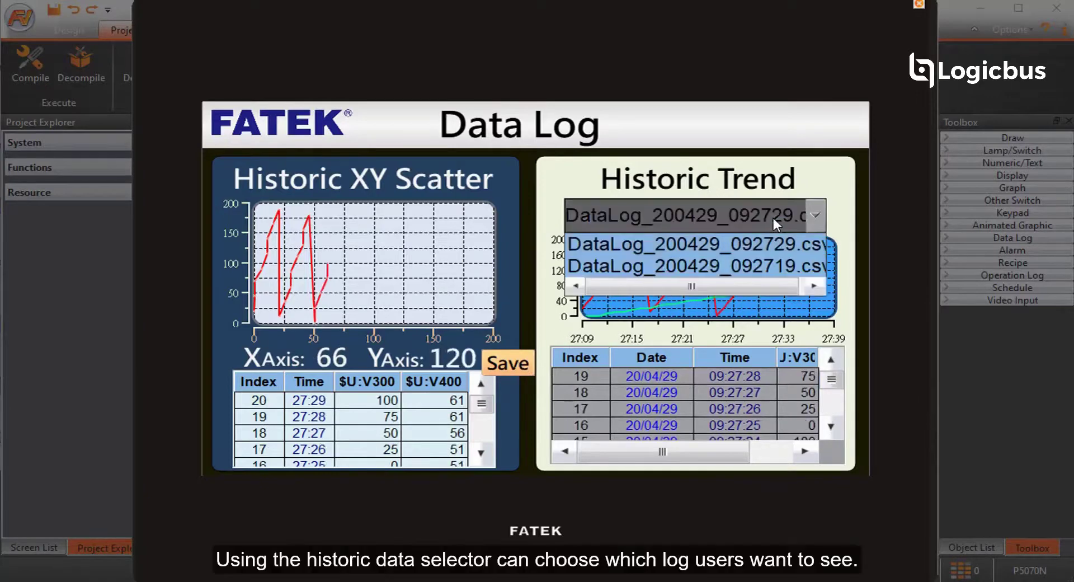
left_click(752, 267)
mouse_move(832, 380)
left_mouse_down()
mouse_move(832, 422)
mouse_move(831, 386)
left_mouse_up()
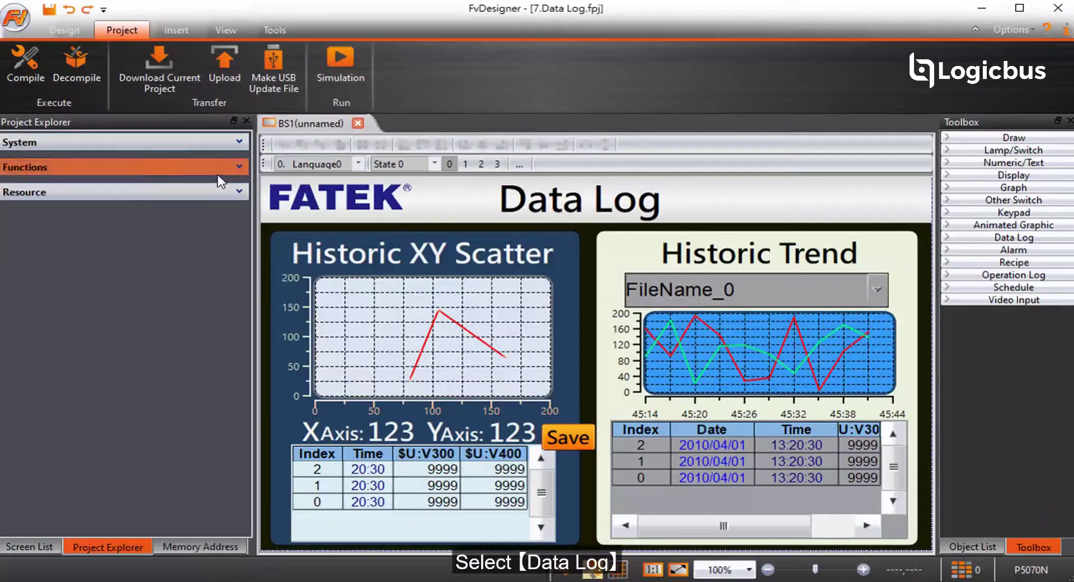
- Open Data Log Group 1's properties from Functions > Data Log in the Project Explorer
left_click(221, 166)
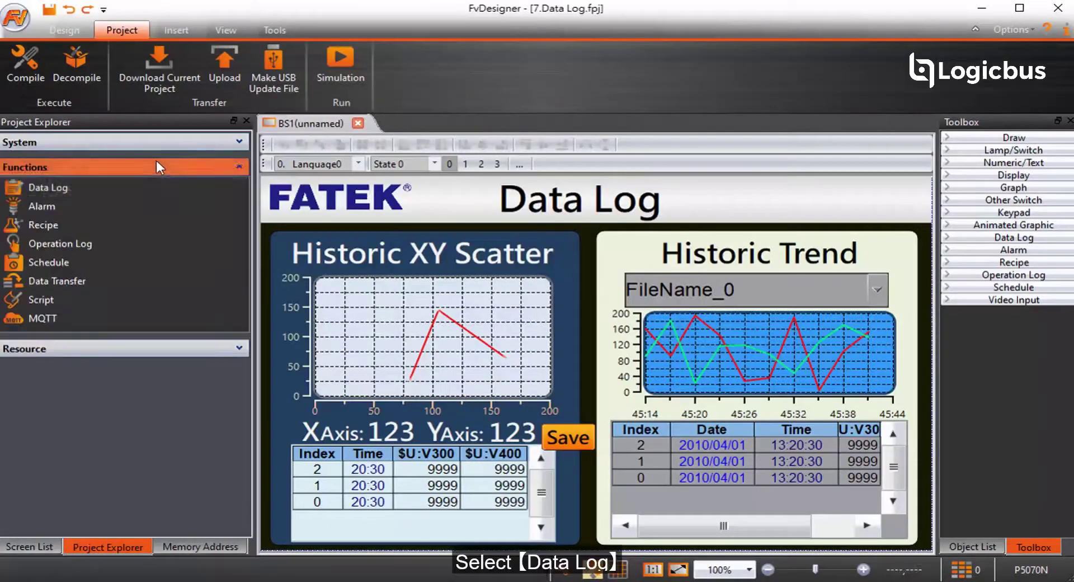
left_click(121, 187)
double_click(404, 177)
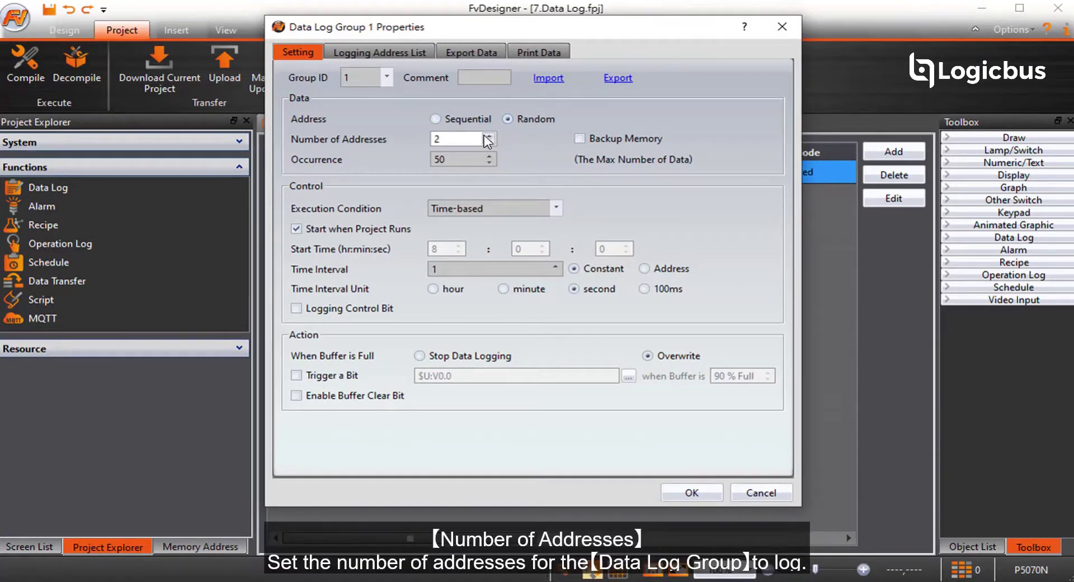
- Keep 2 logged addresses, Occurrence 50 and the Time-based execution condition
left_click(488, 136)
left_click(488, 136)
left_click(490, 142)
left_click(490, 142)
left_click(467, 157)
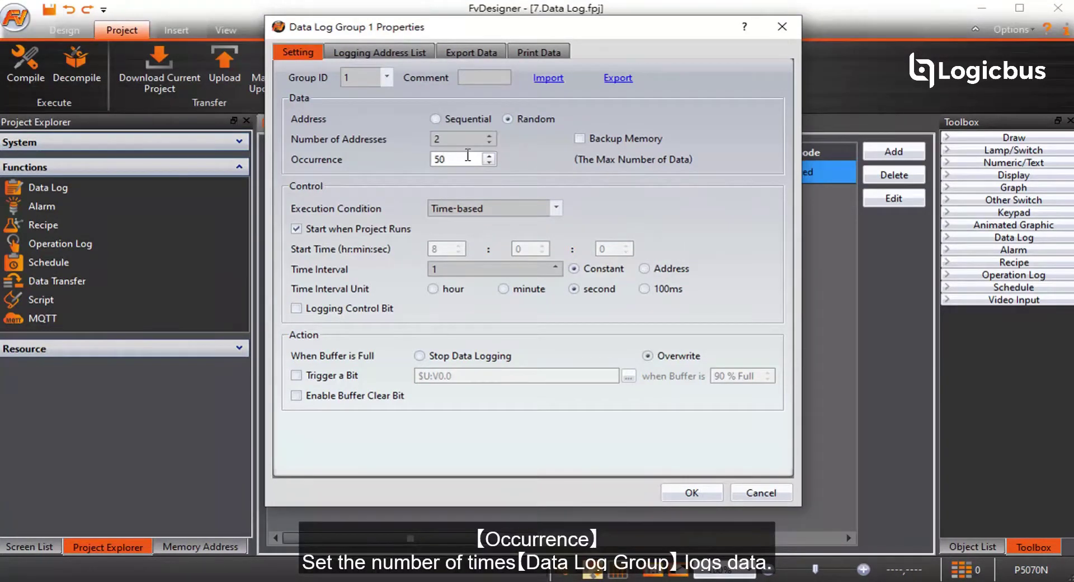
left_click(542, 208)
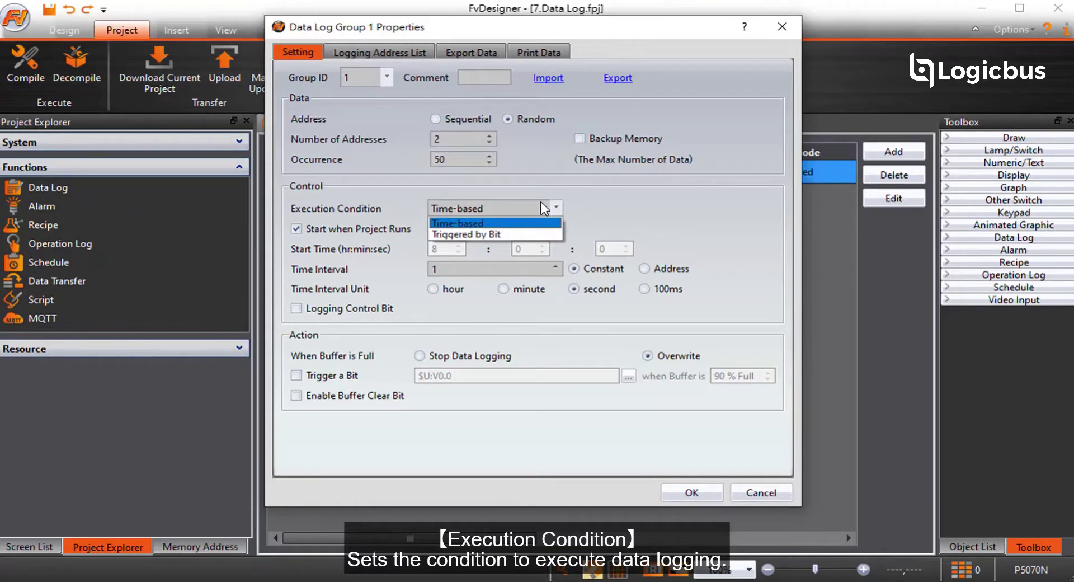
left_click(542, 208)
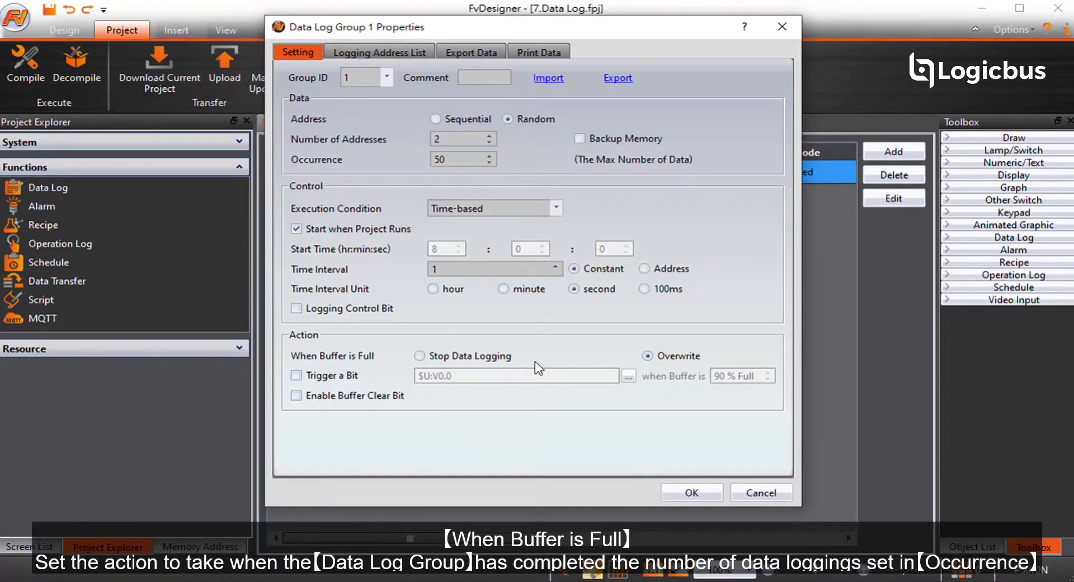
- Set the second logged address to $U:V400, with gain 1 and offset 0
left_click(382, 52)
left_click(403, 135)
left_click(417, 160)
type("$U:V400")
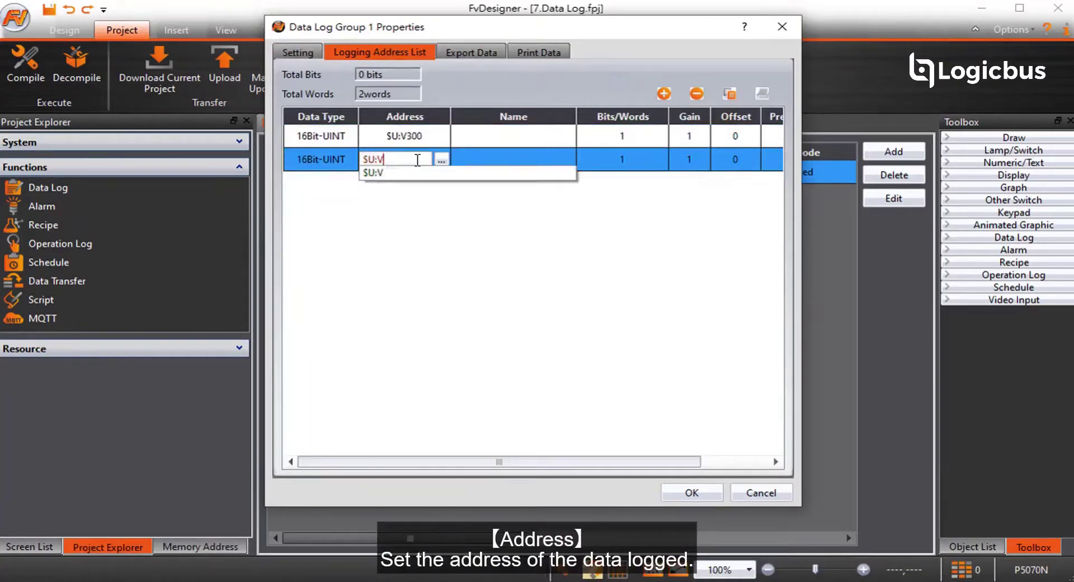
left_click(470, 232)
left_click(690, 140)
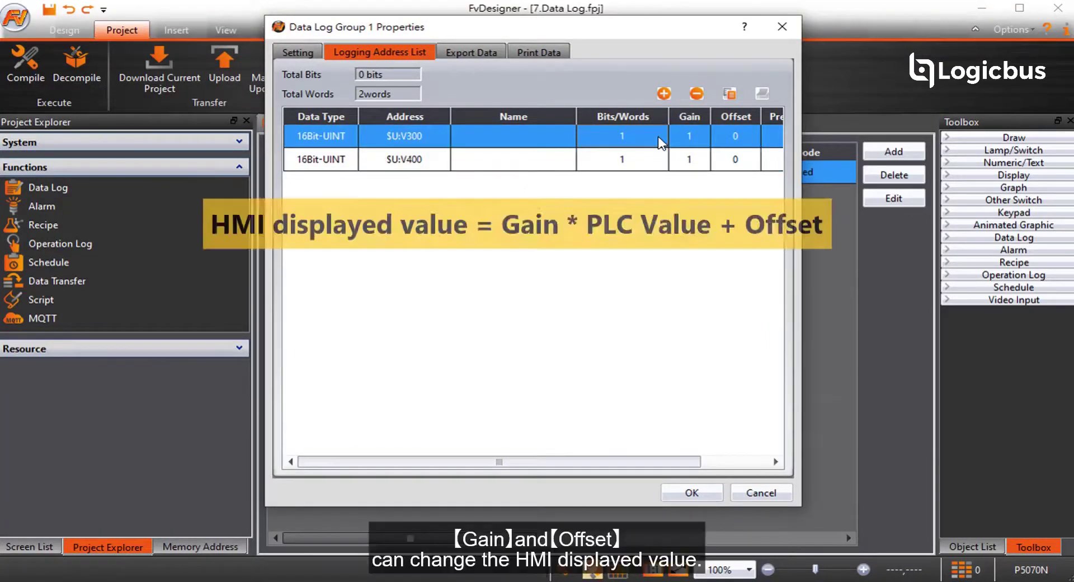
left_click(737, 140)
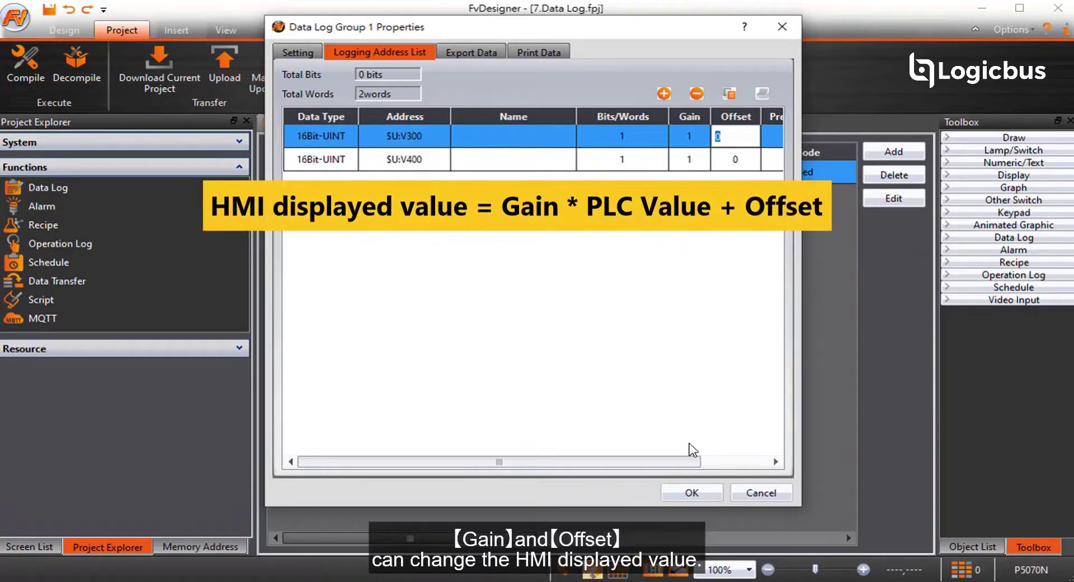
key("Tab")
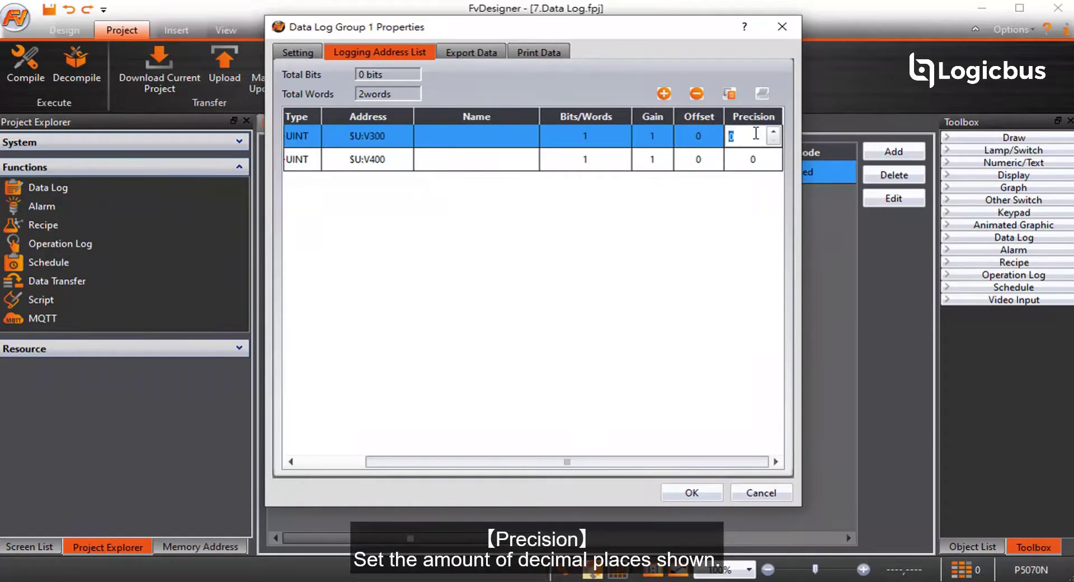
- Set the Export Data format to .CSV
left_click(485, 50)
left_click(593, 115)
left_click(506, 115)
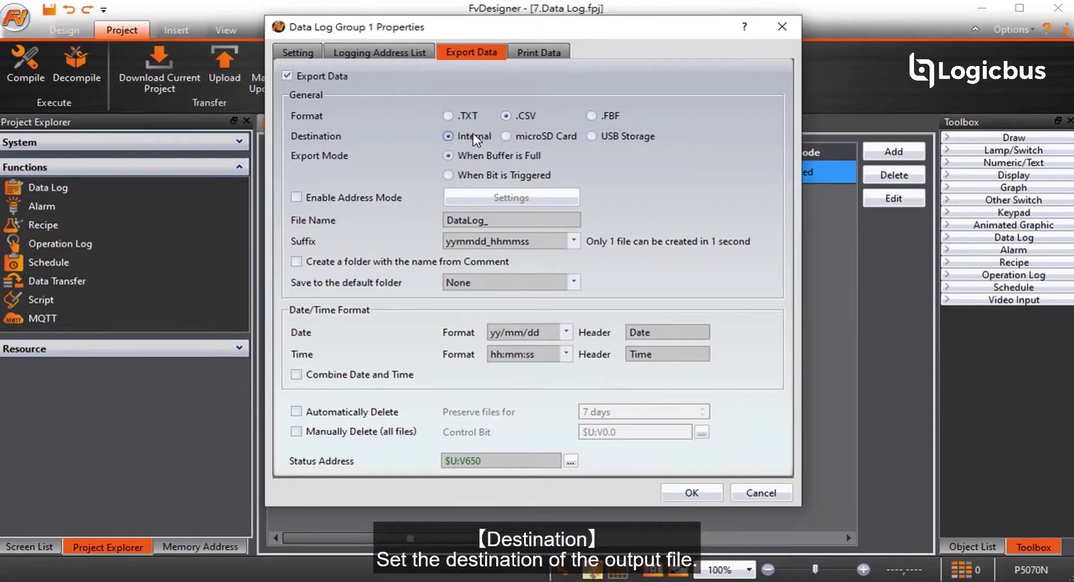
- Keep the internal export destination with the yymmdd_hhmmss file-name suffix
left_click(506, 137)
left_click(593, 136)
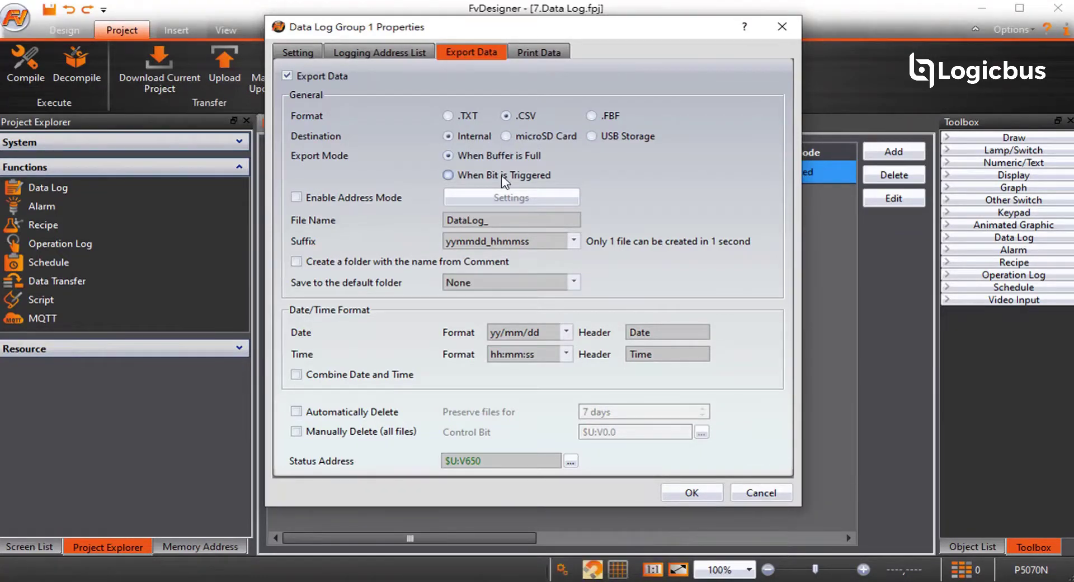
left_click(552, 244)
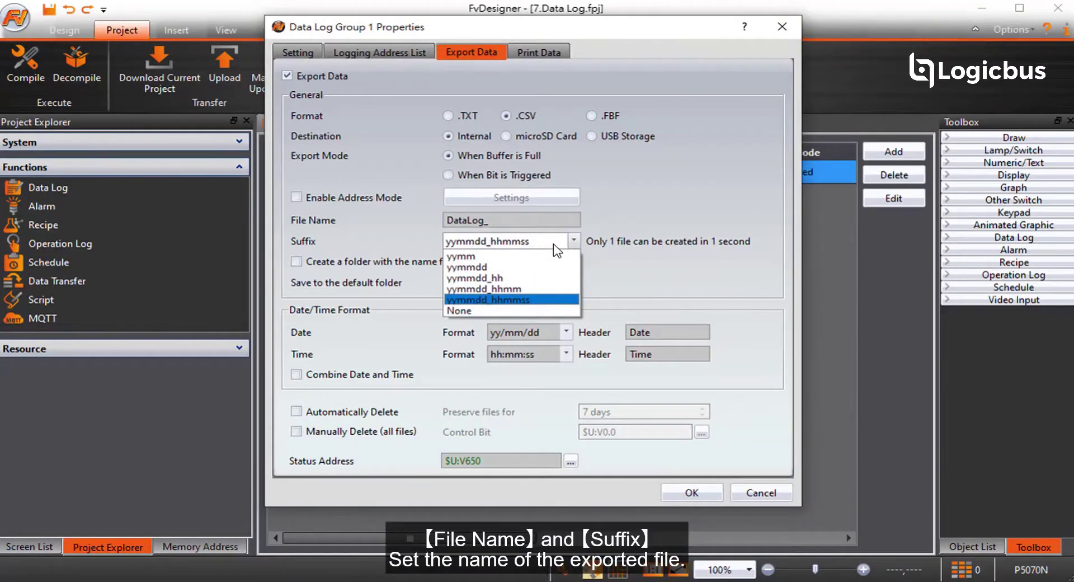
left_click(552, 244)
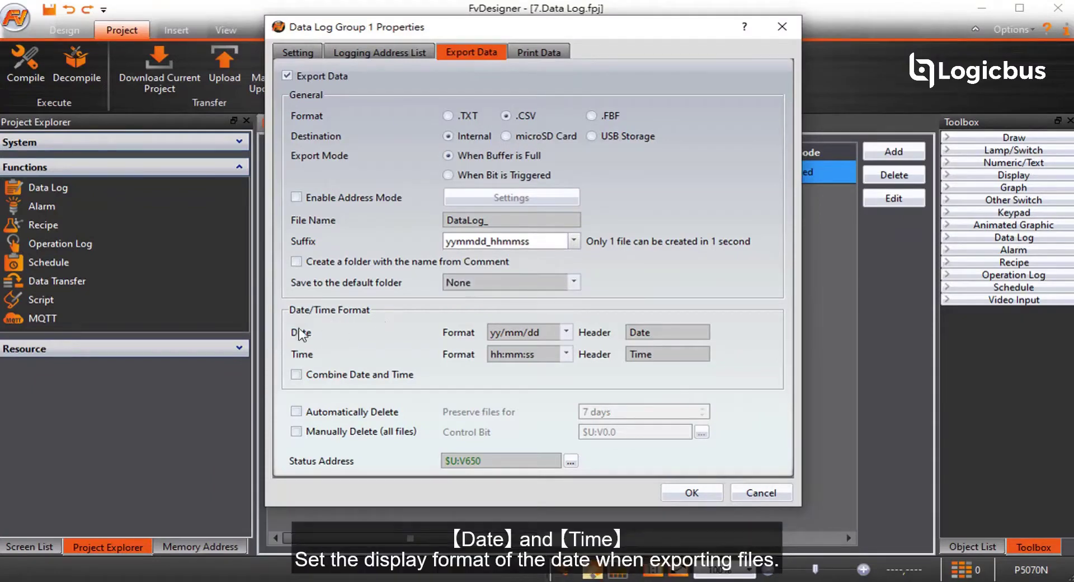
- Keep yy/mm/dd date and hh:mm:ss time formats, apply, and return to screen BS1
left_click(567, 334)
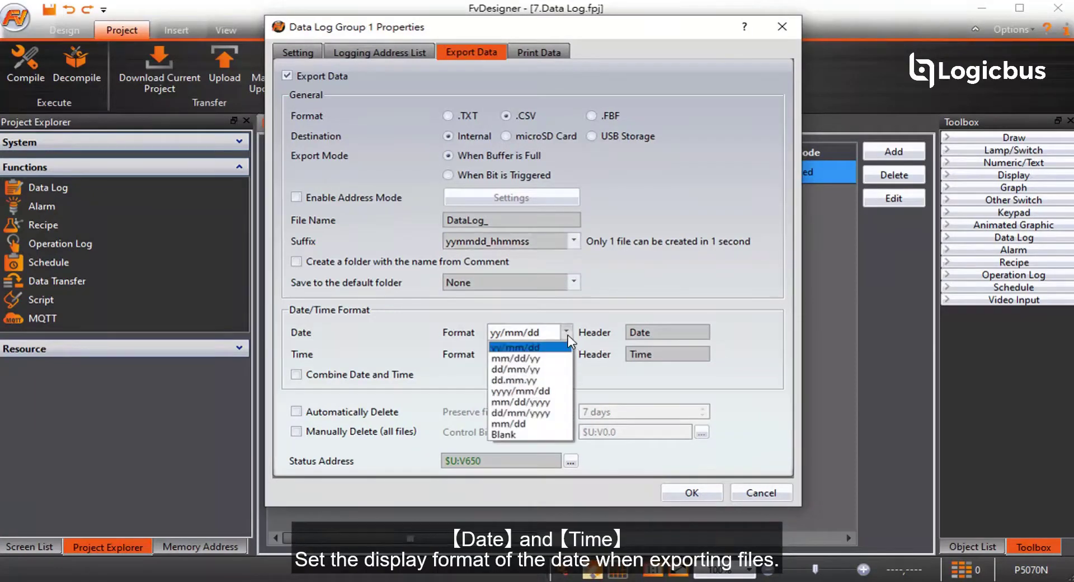
left_click(568, 336)
left_click(567, 354)
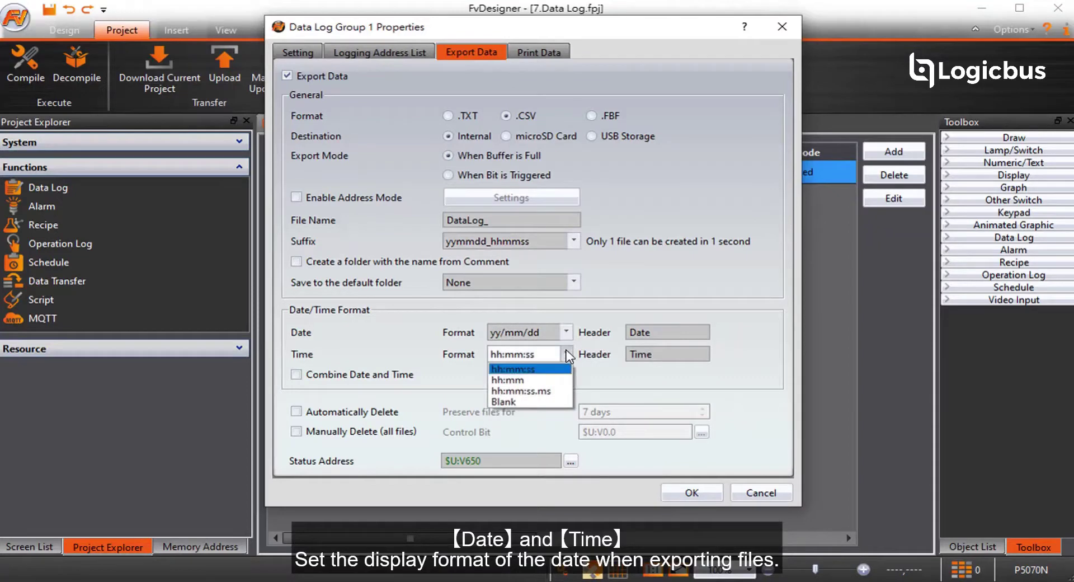
left_click(567, 354)
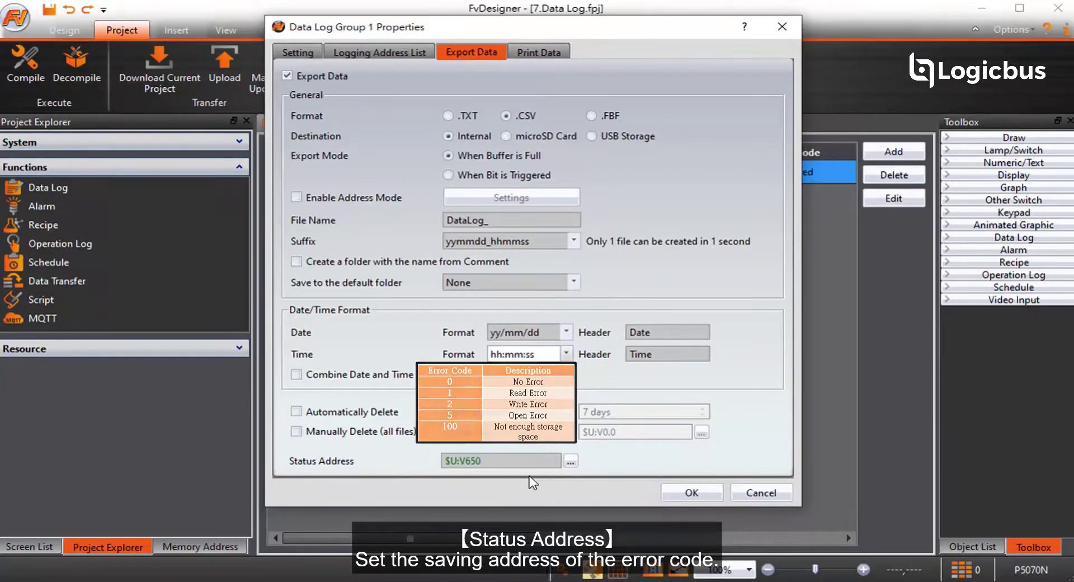
left_click(691, 492)
left_click(305, 121)
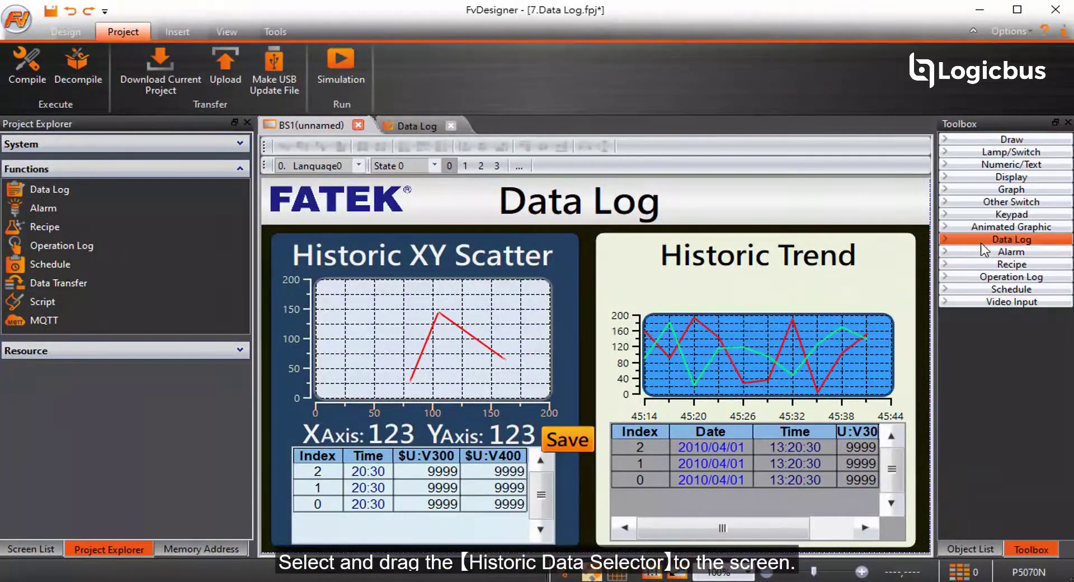
- Place a Historic Data Selector from the Data Log toolbox onto the Historic Trend panel
left_click(982, 241)
left_click_drag(1001, 317, 739, 290)
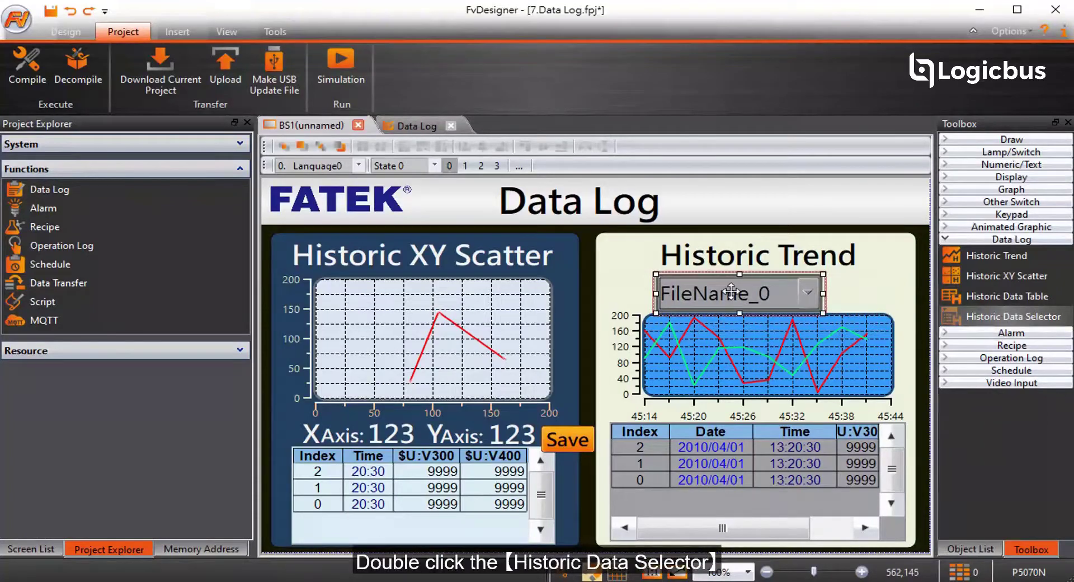
double_click(731, 291)
- Link the selector to data log 1 at address $U:V600 and drop a Historic Trend chart
left_click(525, 136)
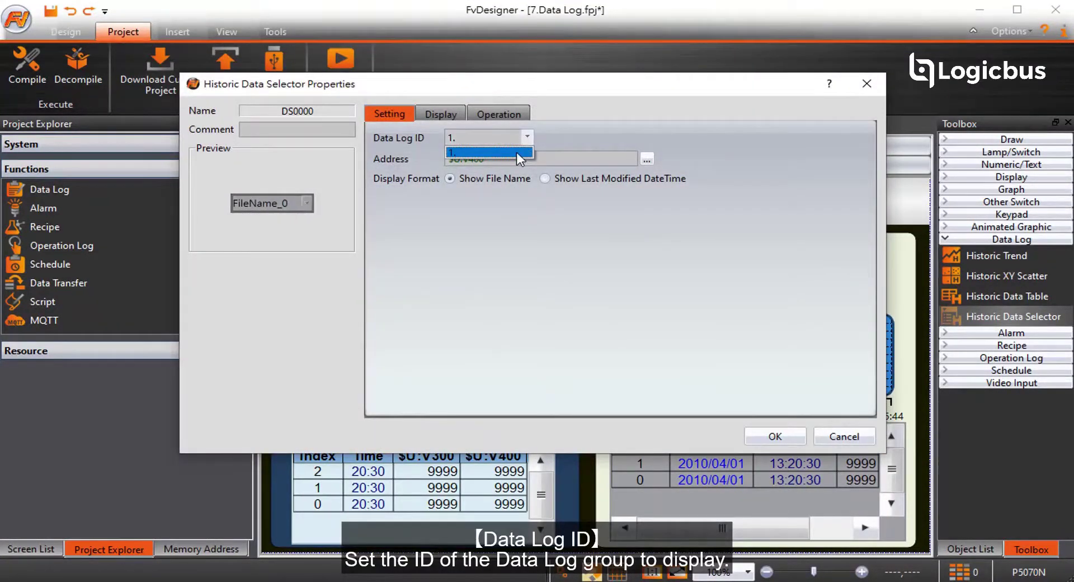
left_click(517, 152)
left_click(520, 159)
key("BackSpace")
key("BackSpace")
key("BackSpace")
type("600")
left_click(774, 435)
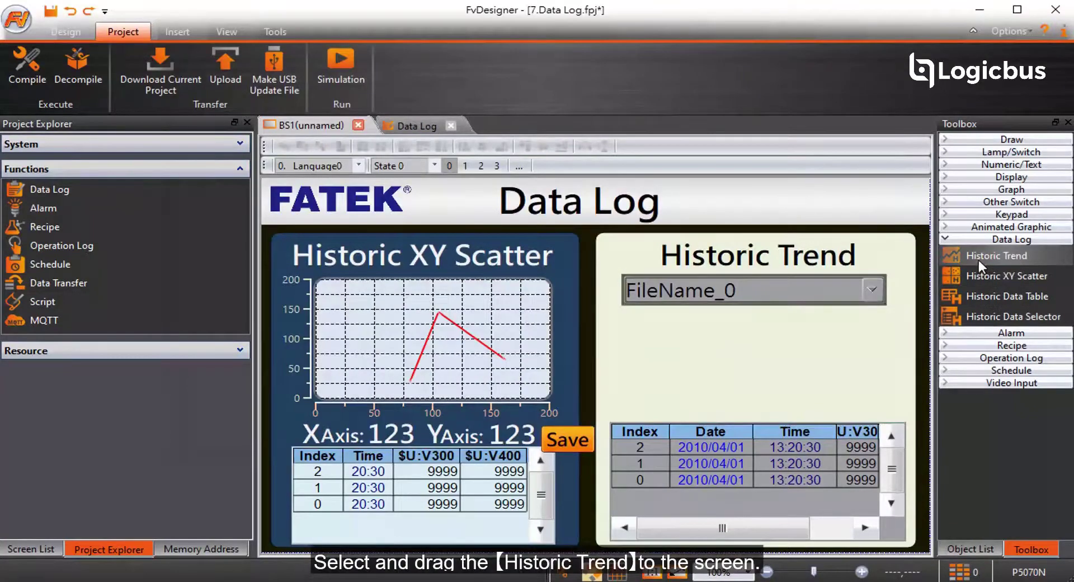
left_click_drag(978, 265, 645, 314)
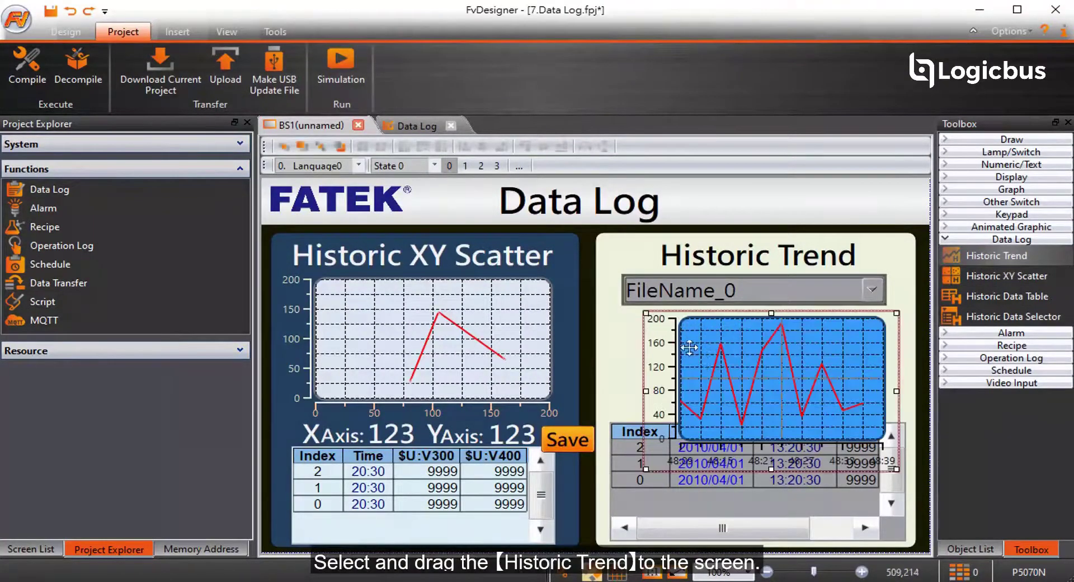
- Widen the trend and set it to data log 1, File source, time mode, file address $U:V600
left_click_drag(642, 390, 610, 388)
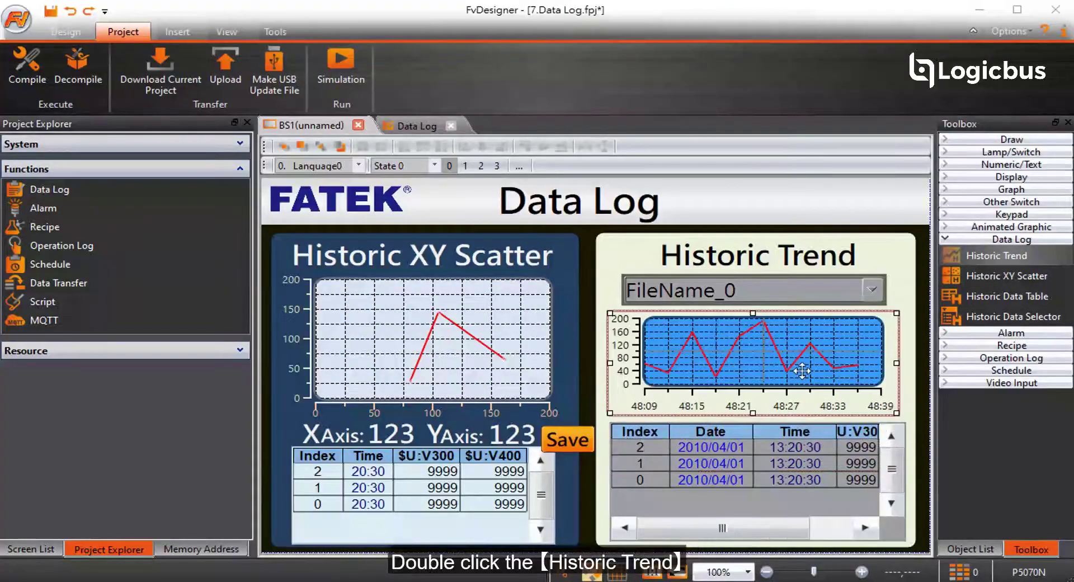
double_click(802, 371)
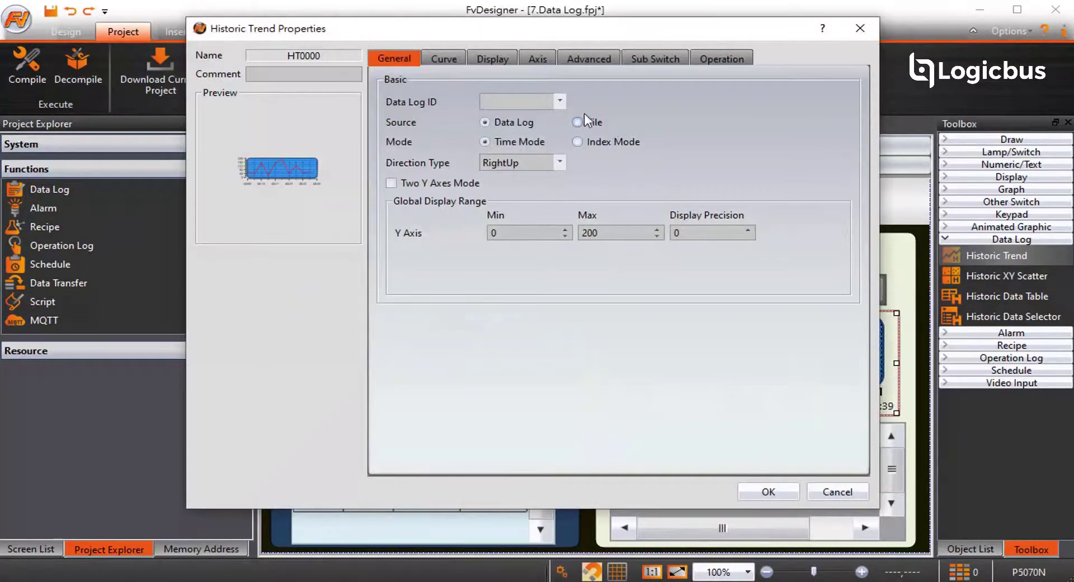
left_click(559, 101)
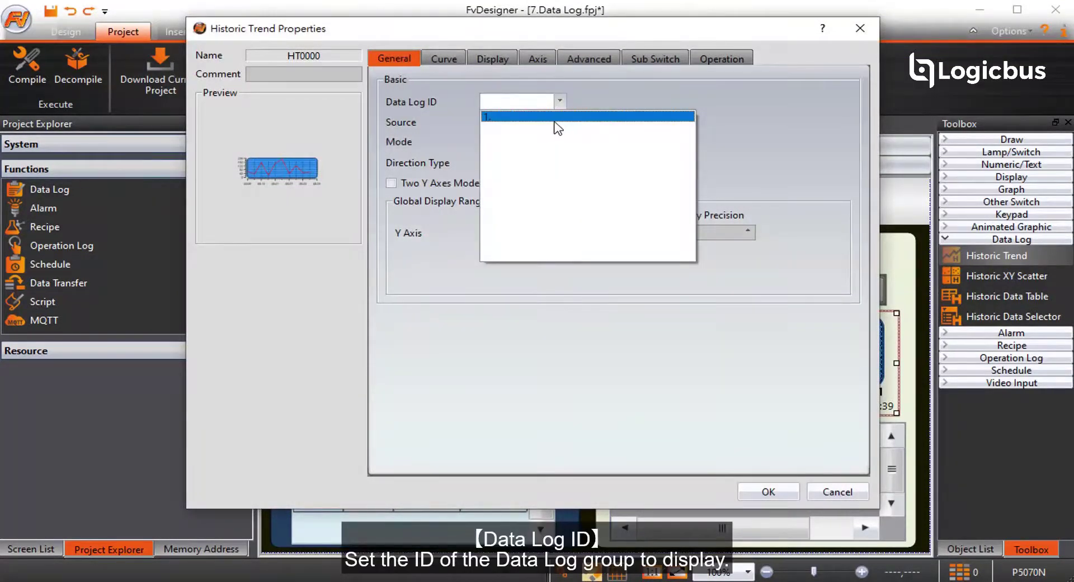
left_click(555, 117)
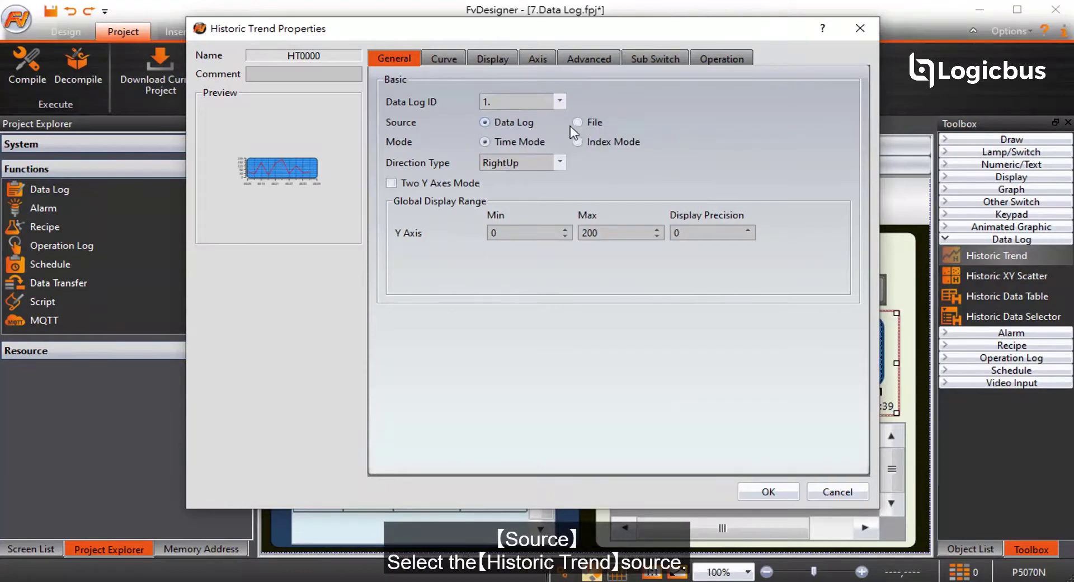
left_click(577, 122)
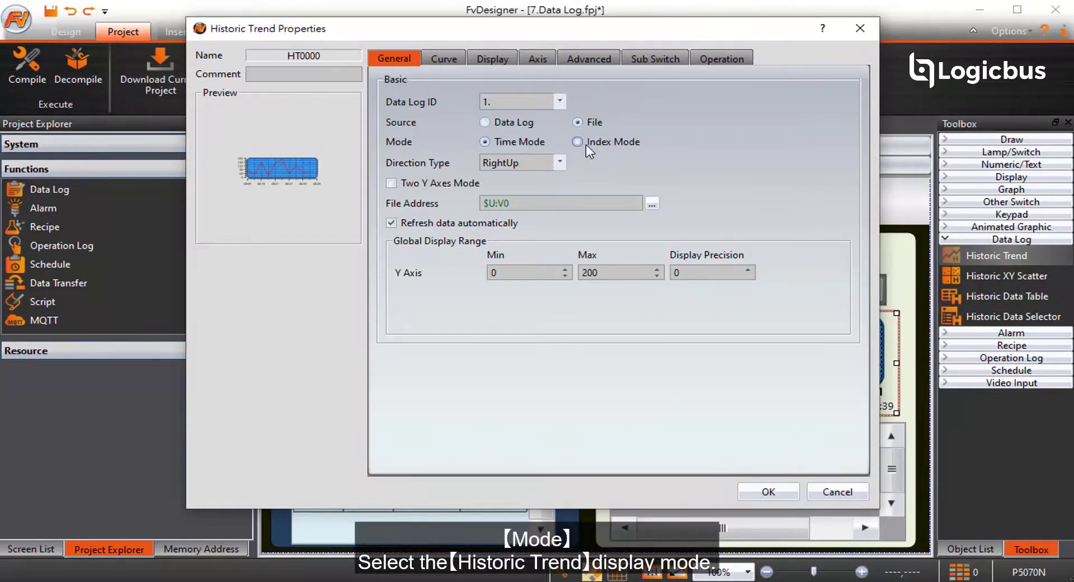
left_click(586, 145)
left_click(536, 143)
left_click(587, 202)
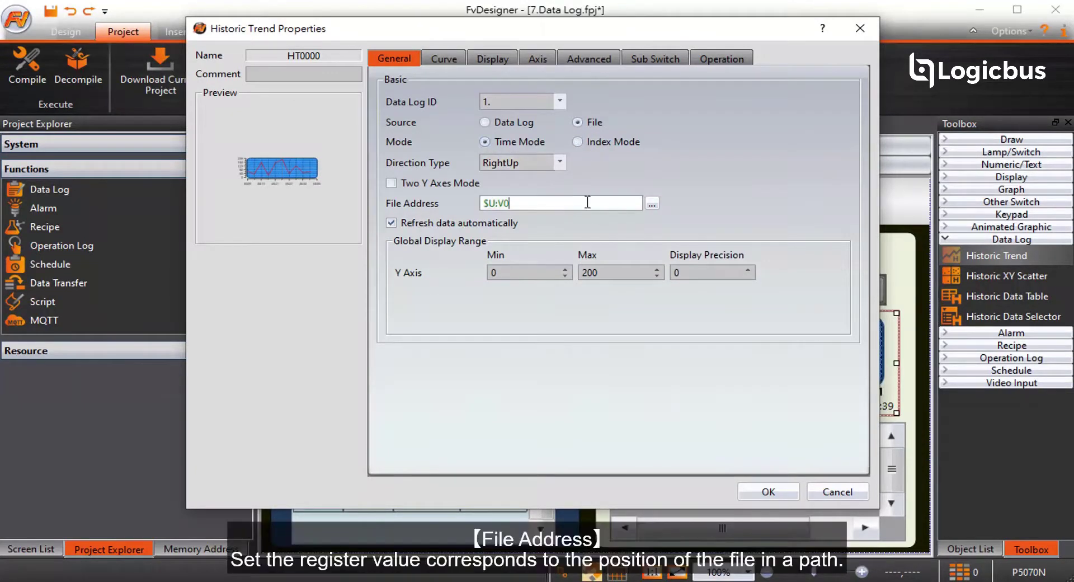
key("BackSpace")
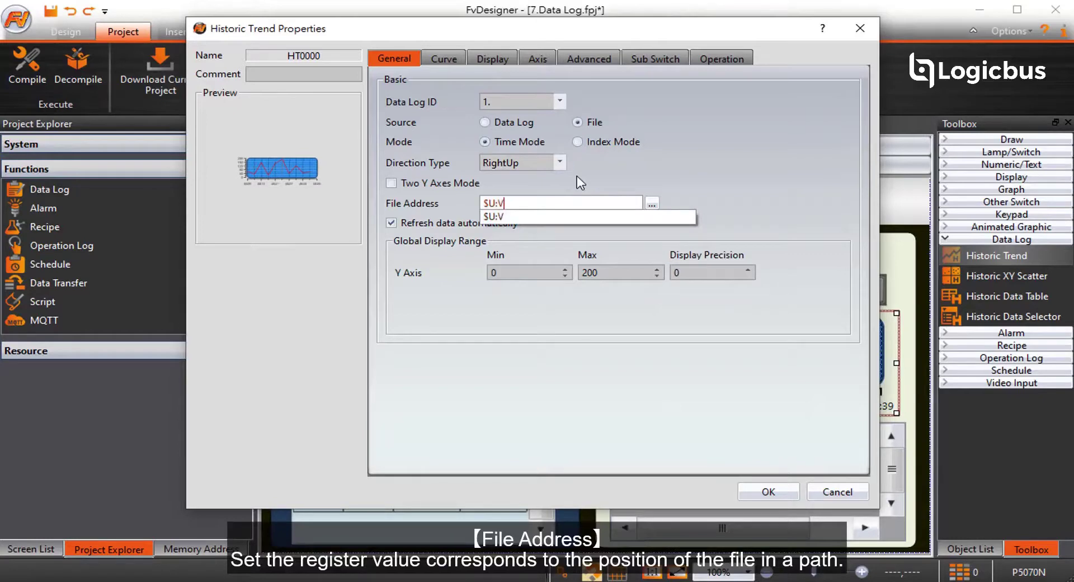
type("600")
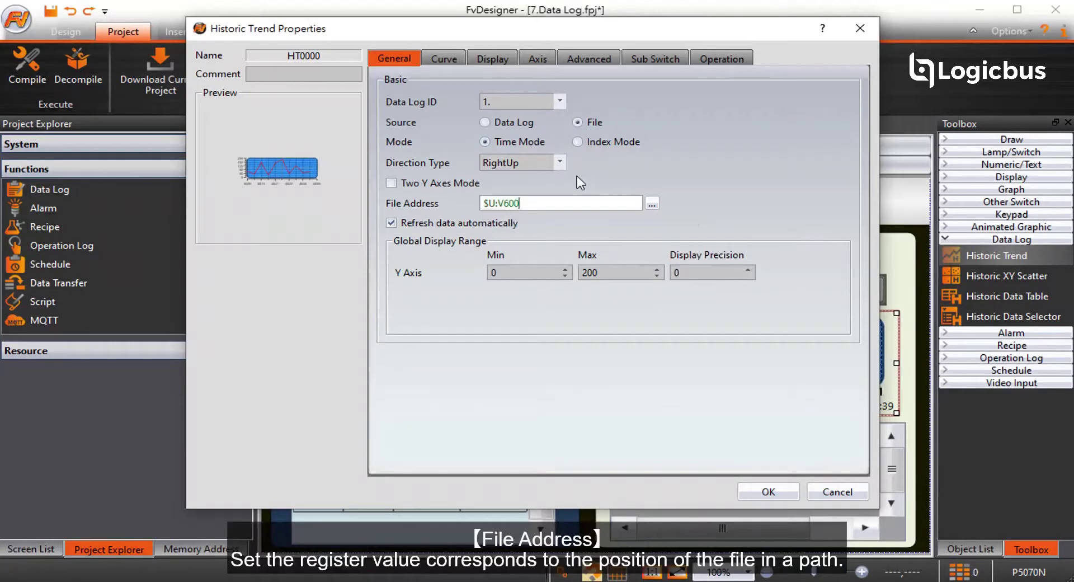
- Give the trend 2 curves with Y sources $U:V300 and $U:V400
left_click(444, 59)
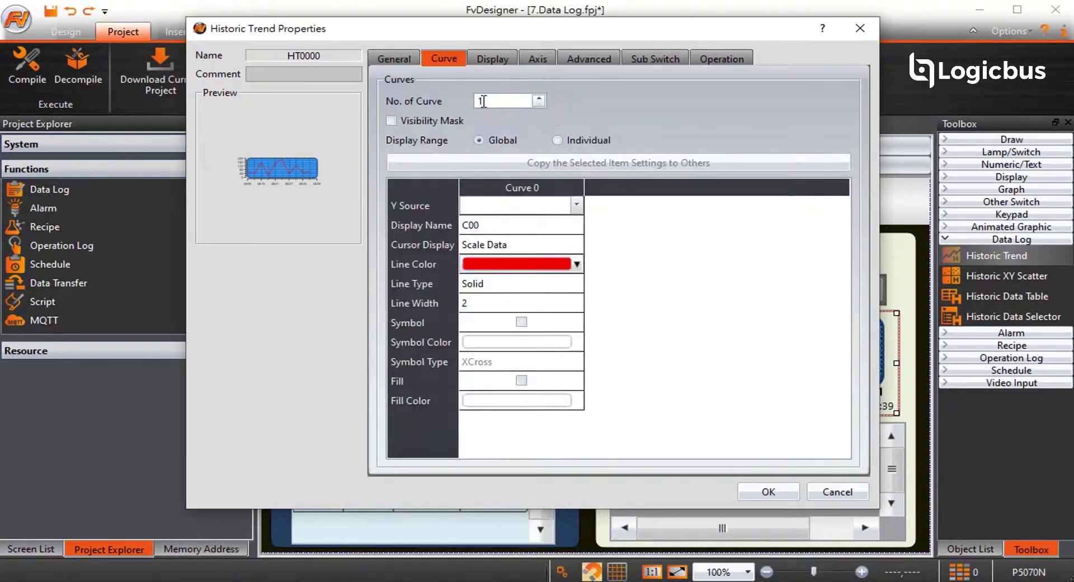
left_click(539, 99)
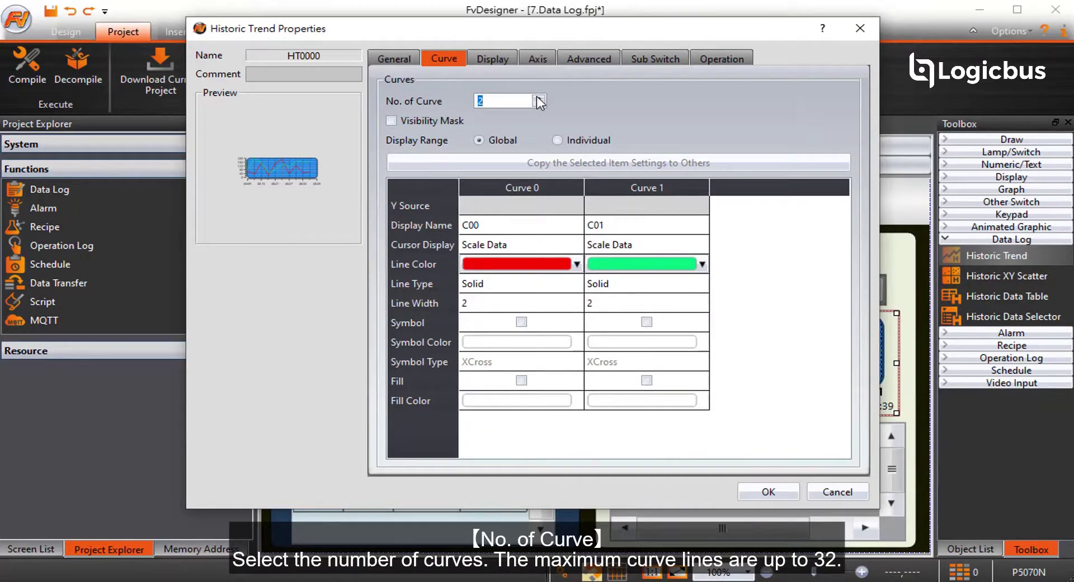
left_click(576, 206)
left_click(577, 207)
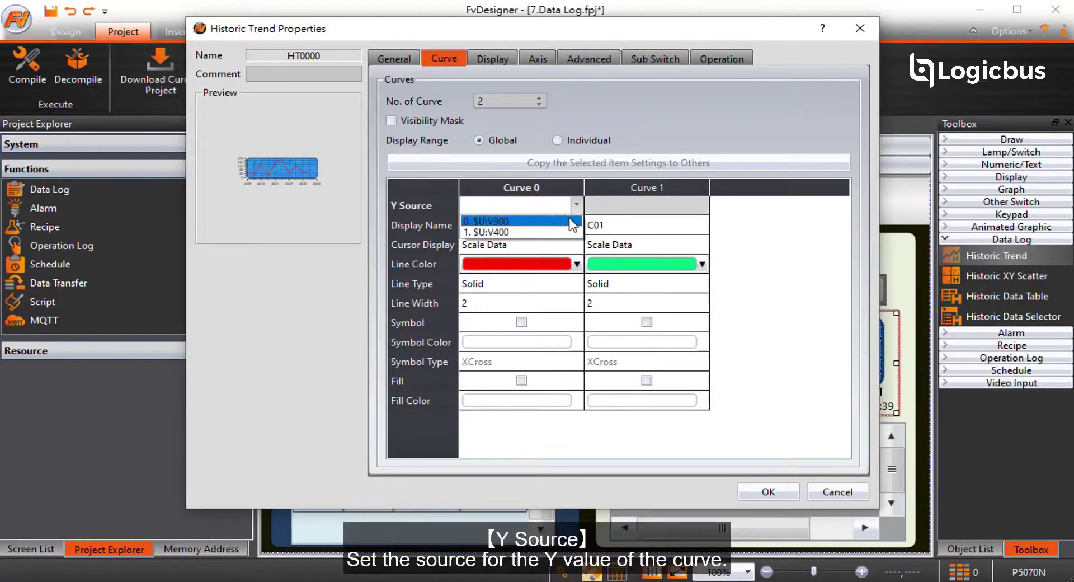
left_click(570, 220)
left_click(649, 206)
left_click(686, 211)
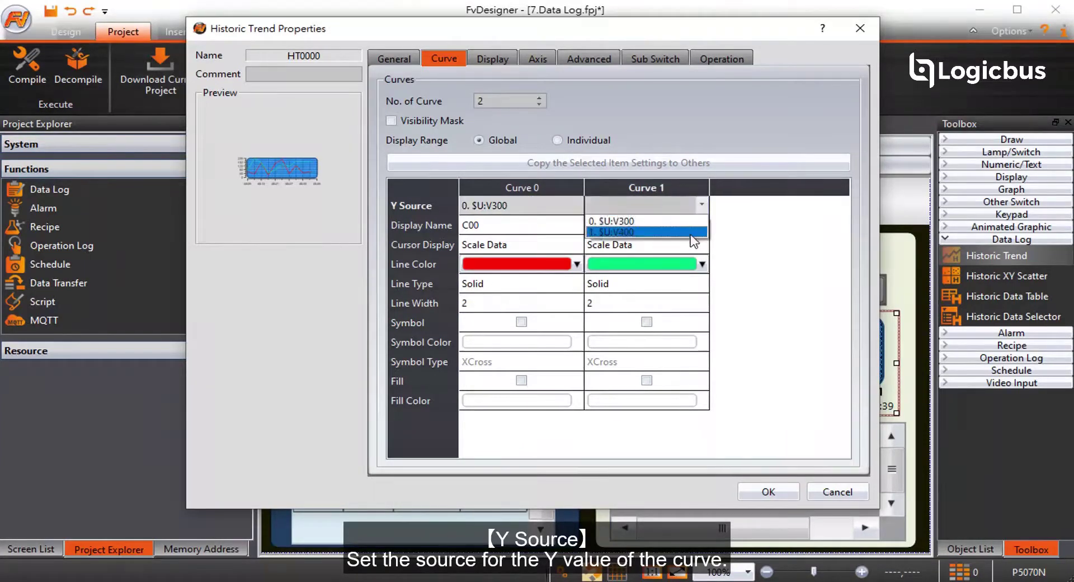
left_click(689, 232)
- Review the trend's Axis, Advanced and Sub Switch settings
left_click(537, 59)
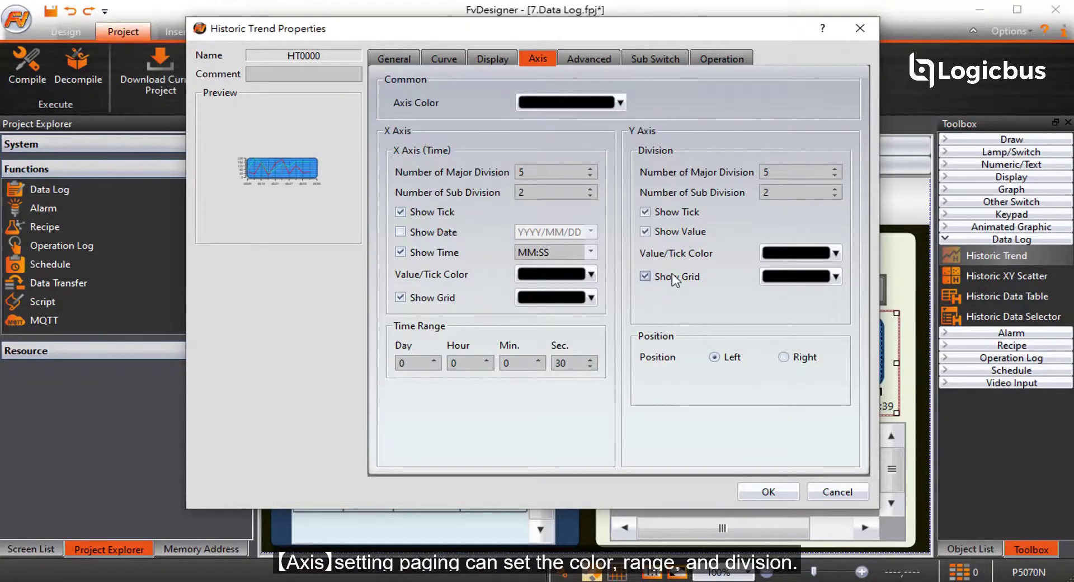
left_click(589, 58)
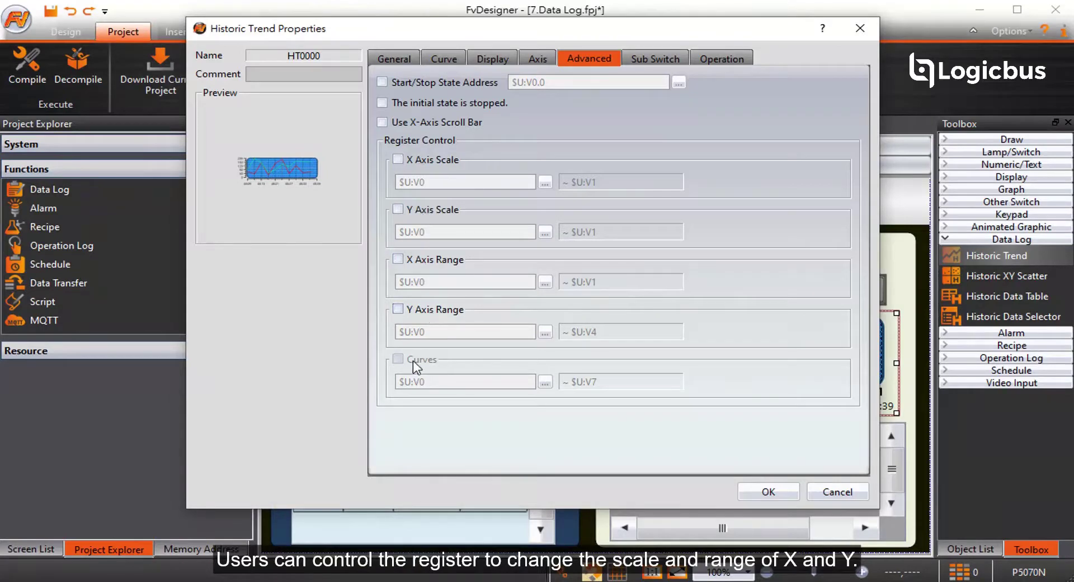
left_click(646, 61)
- Try the Start, Stop and Clear sub switches, leaving each turned off
left_click(401, 115)
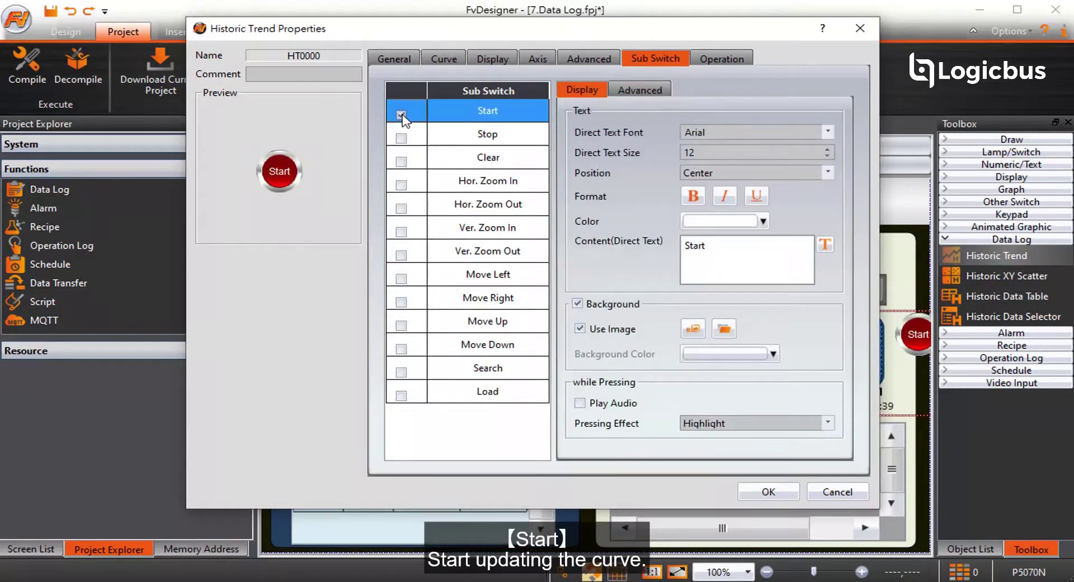
left_click(401, 115)
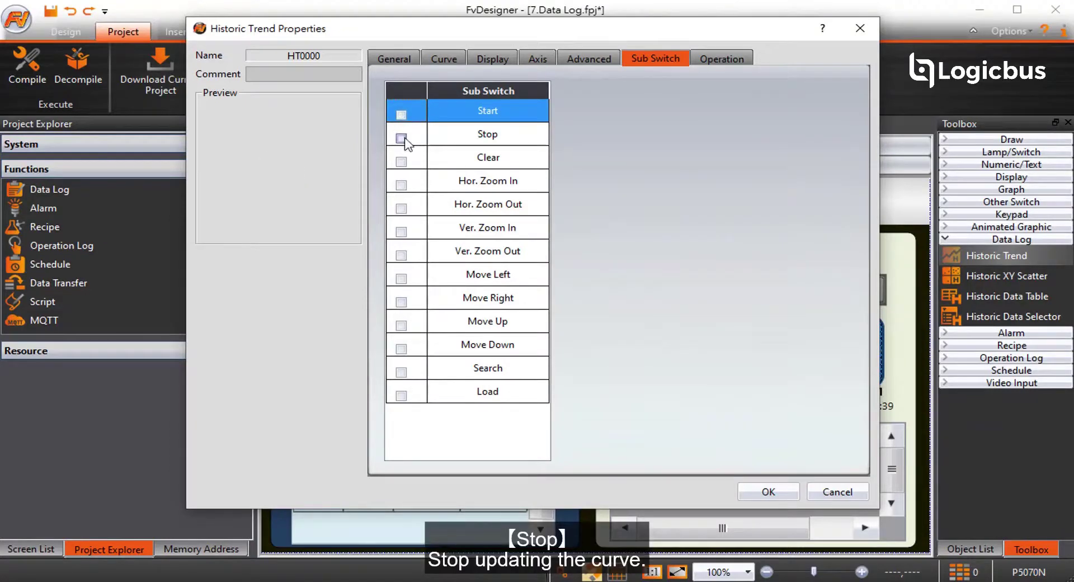
left_click(401, 138)
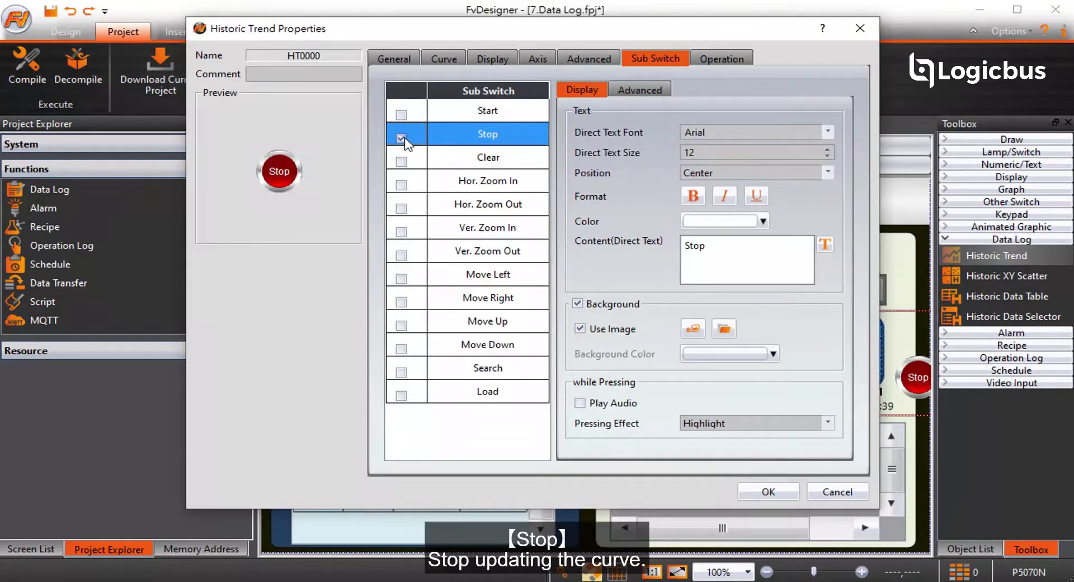
left_click(401, 138)
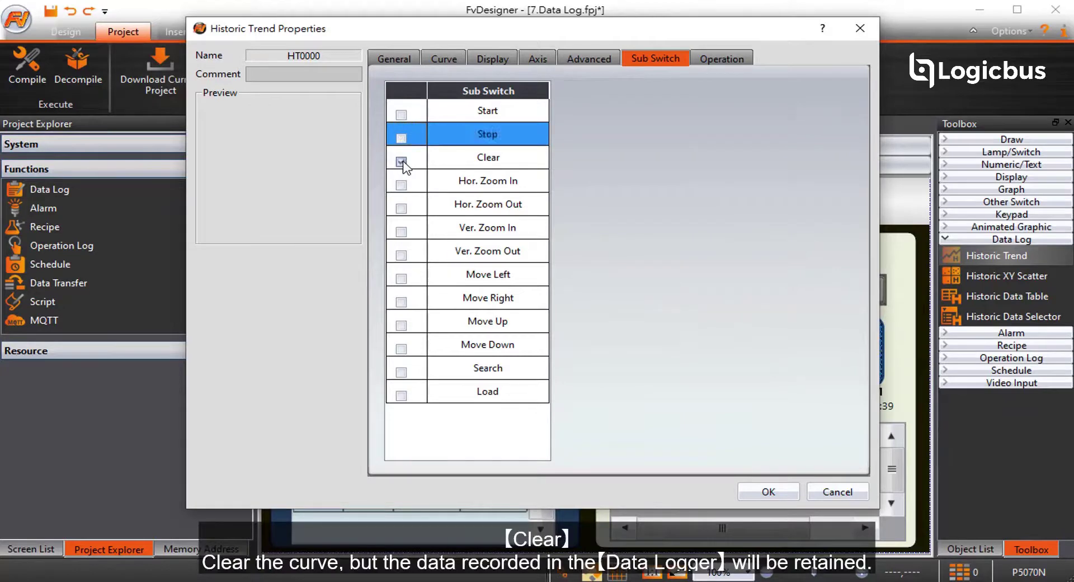
left_click(401, 161)
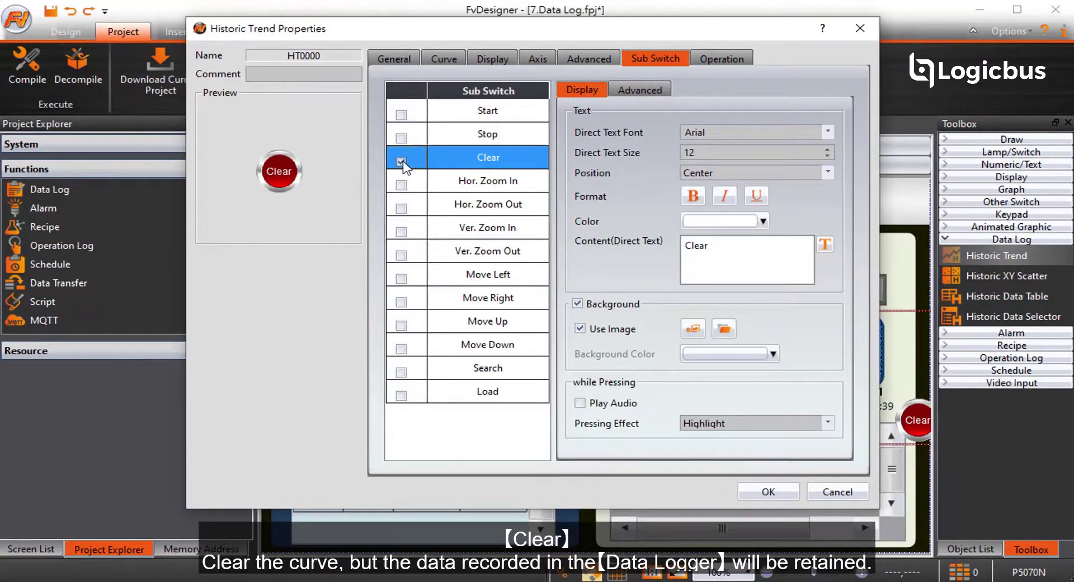
left_click(401, 163)
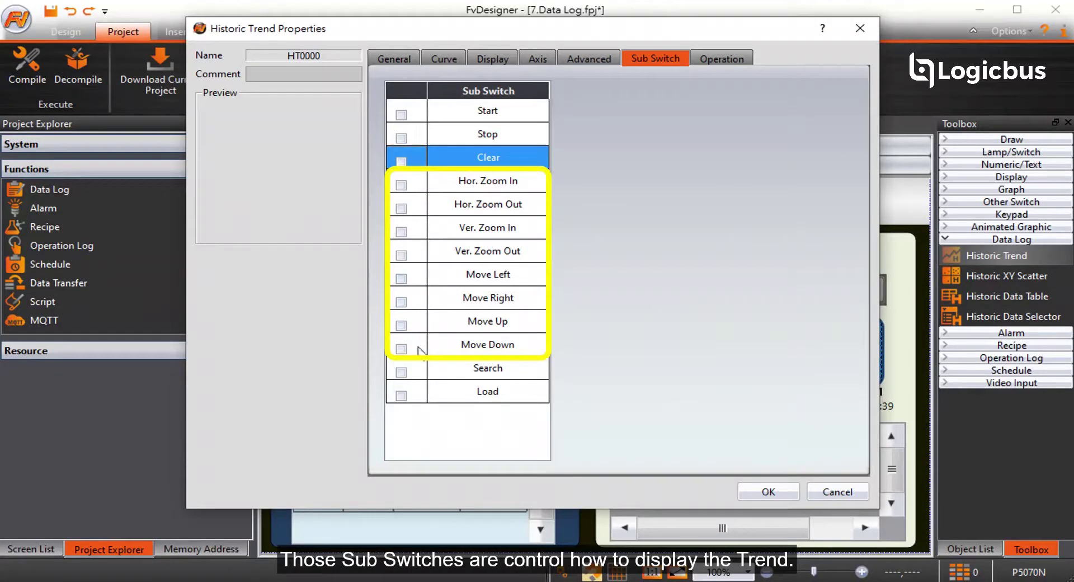
- Preview the Search and Load sub switch buttons, leaving Load turned off
left_click(401, 372)
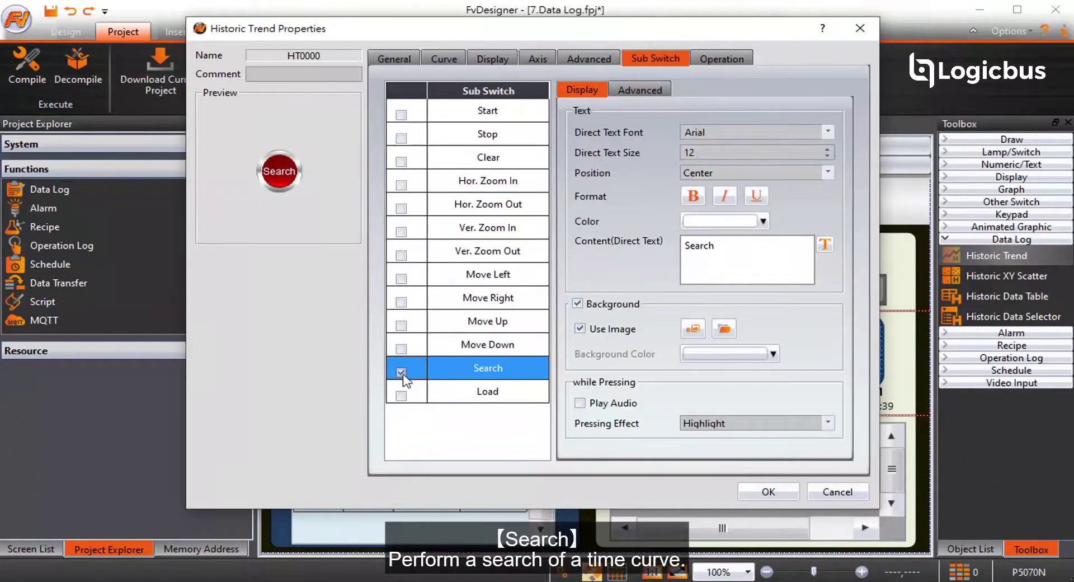
left_click(401, 396)
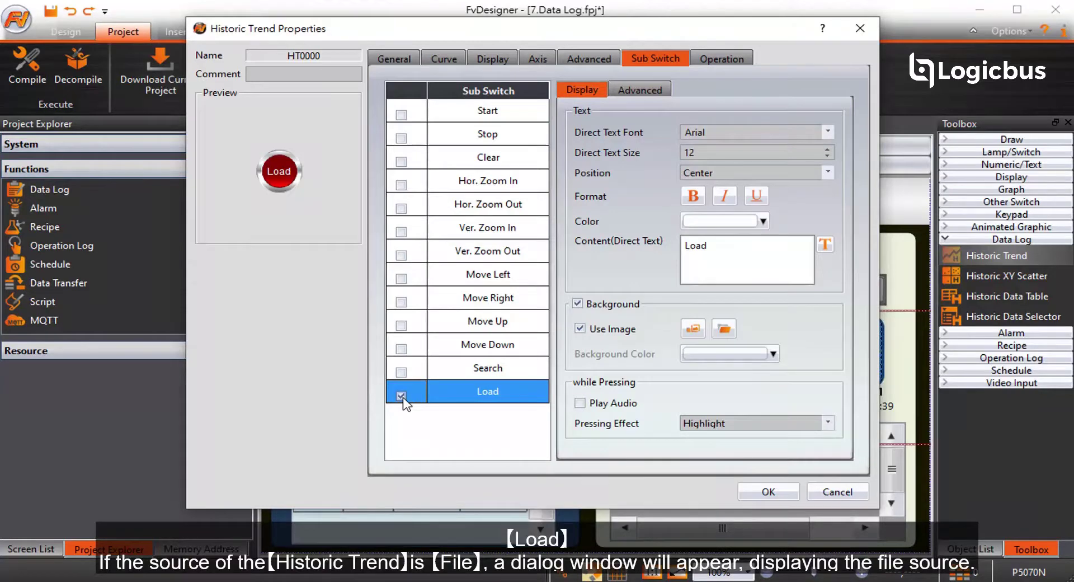
left_click(401, 396)
- Close the trend properties and place a Historic Data Table on the Historic Trend panel
left_click(768, 491)
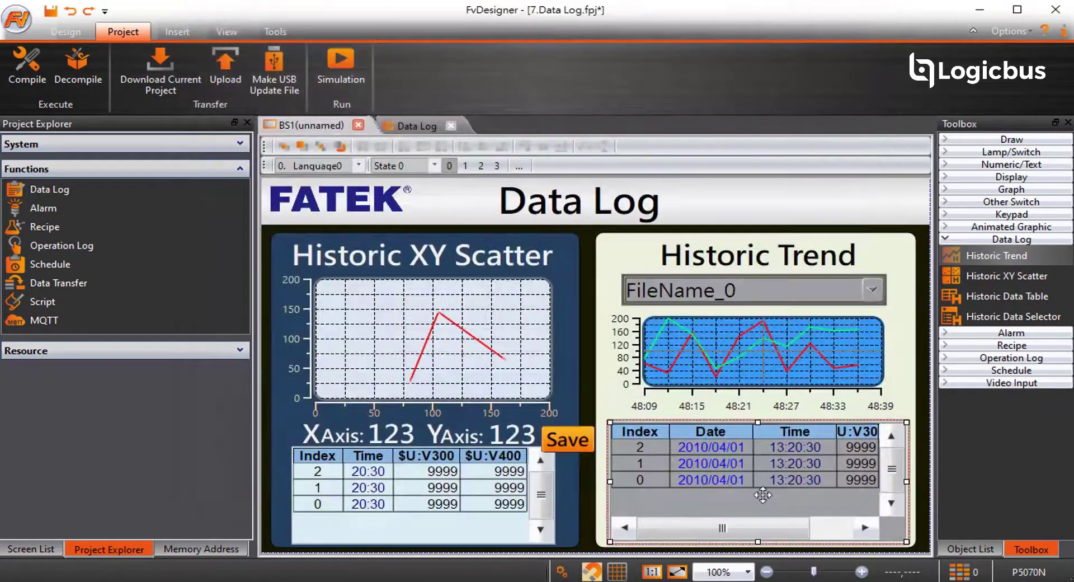
left_click_drag(971, 297, 715, 436)
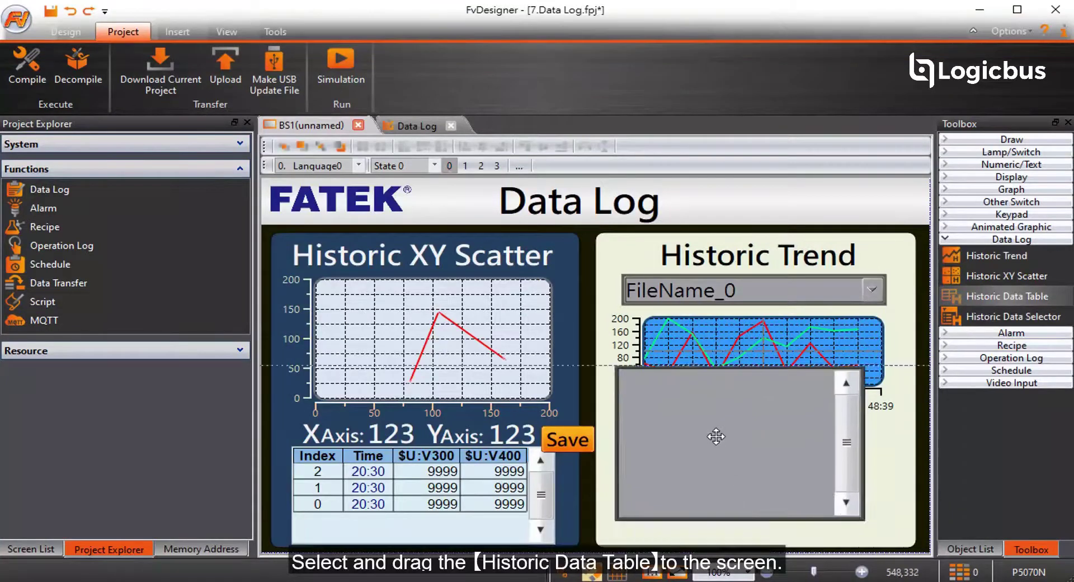
double_click(822, 455)
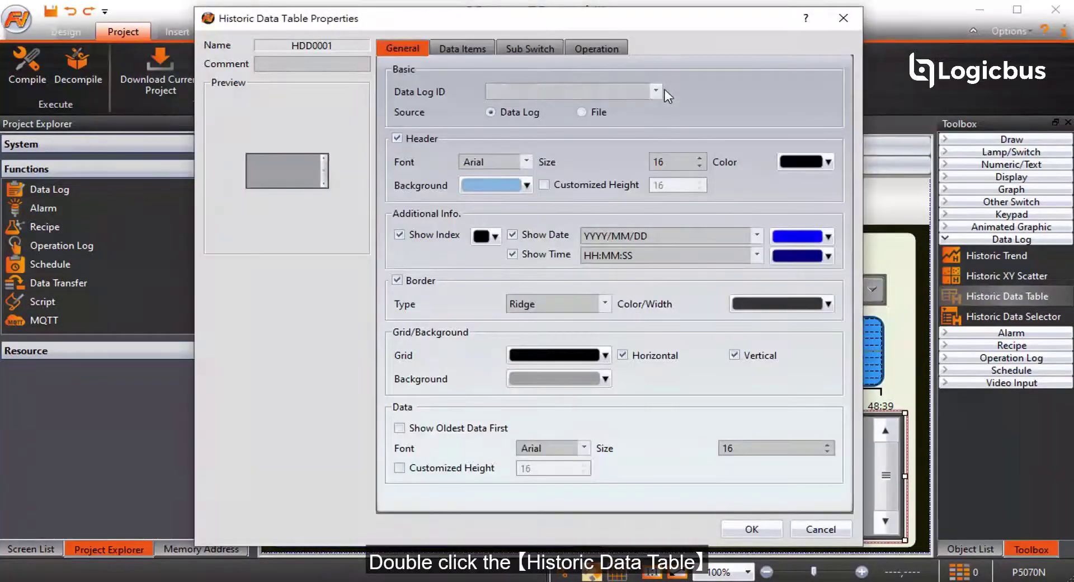
- Set the table to data log 1 with File source and begin editing its file address
left_click(662, 89)
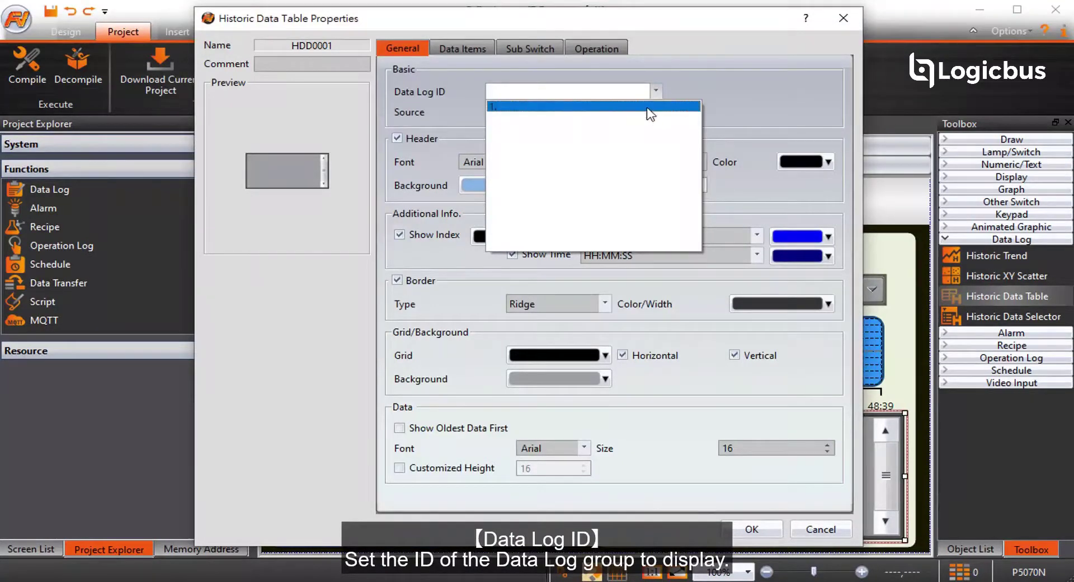
left_click(649, 107)
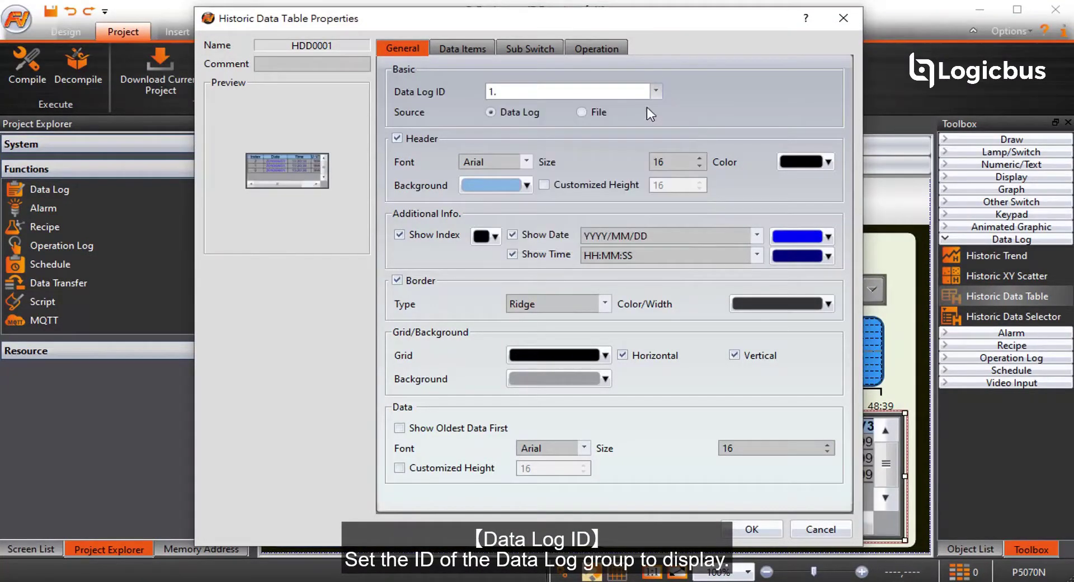
left_click(582, 113)
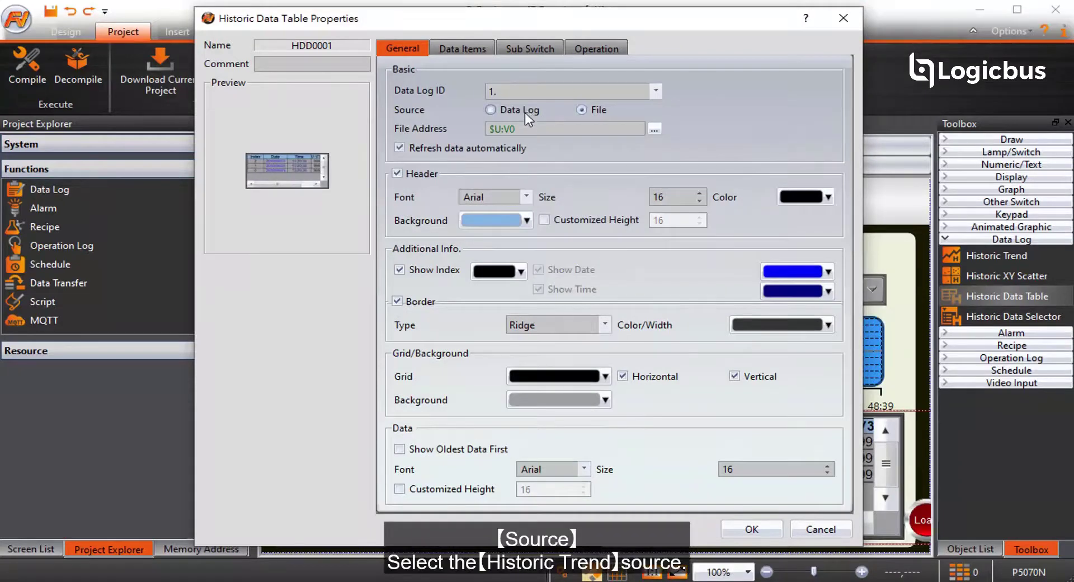
left_click(531, 128)
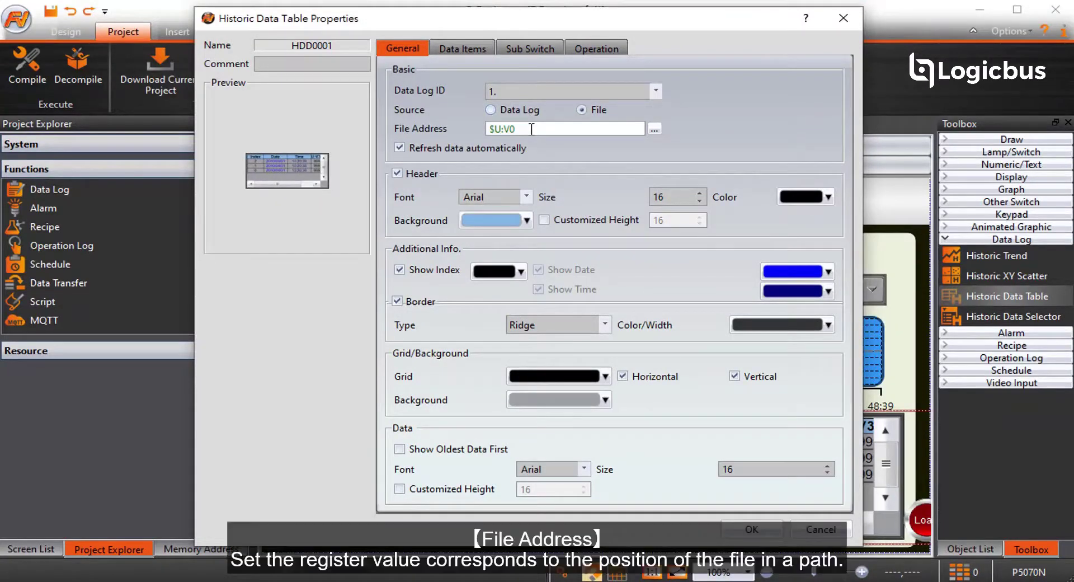
left_click(516, 126)
key("BackSpace")
- Finish the file address as $U:V600 and try Auto Scroll and Save sub switches, leaving both off
type("600")
left_click(530, 48)
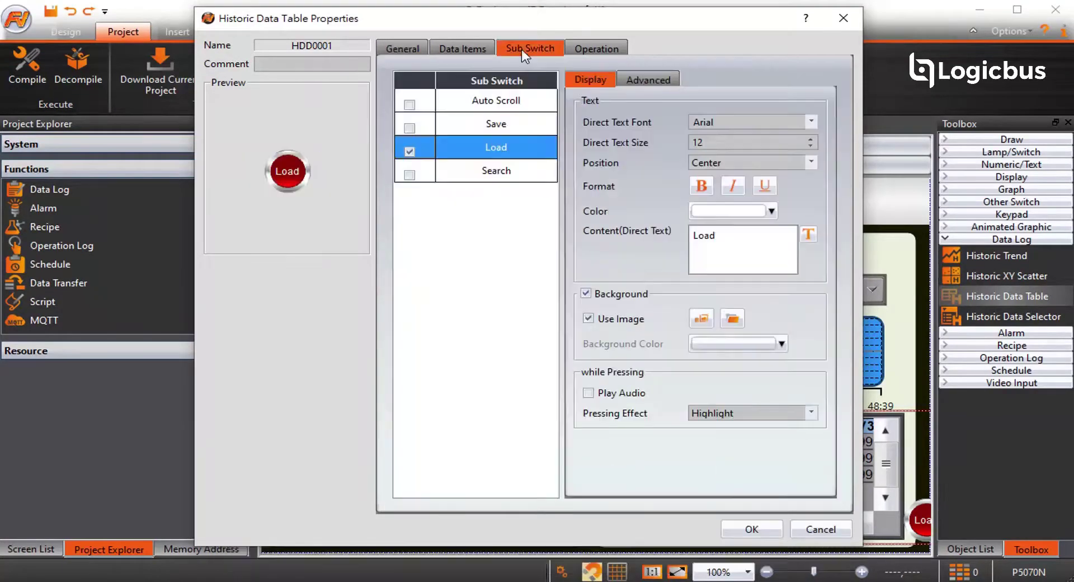
left_click(410, 105)
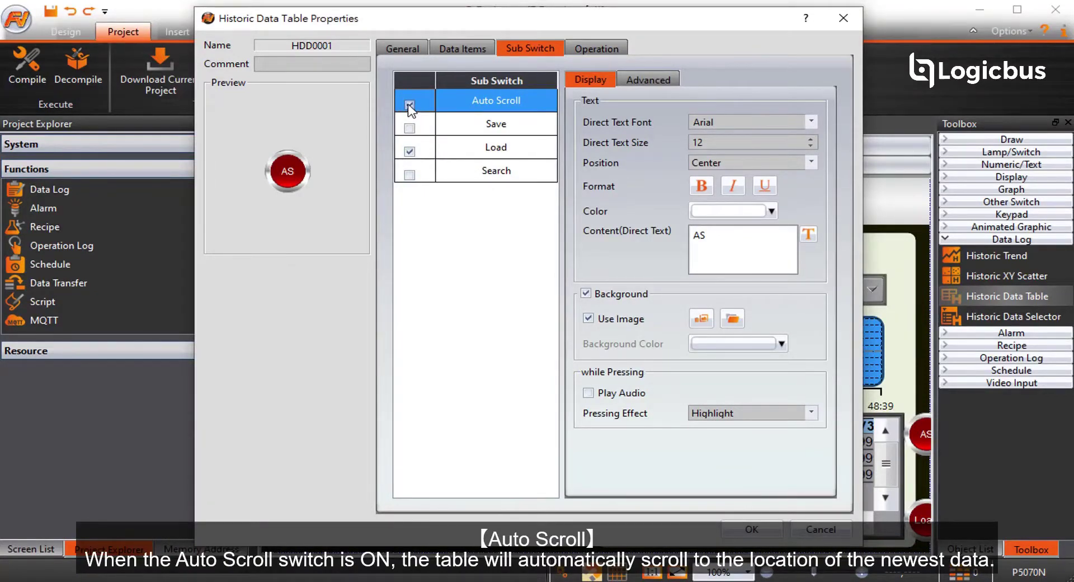
left_click(409, 105)
left_click(409, 128)
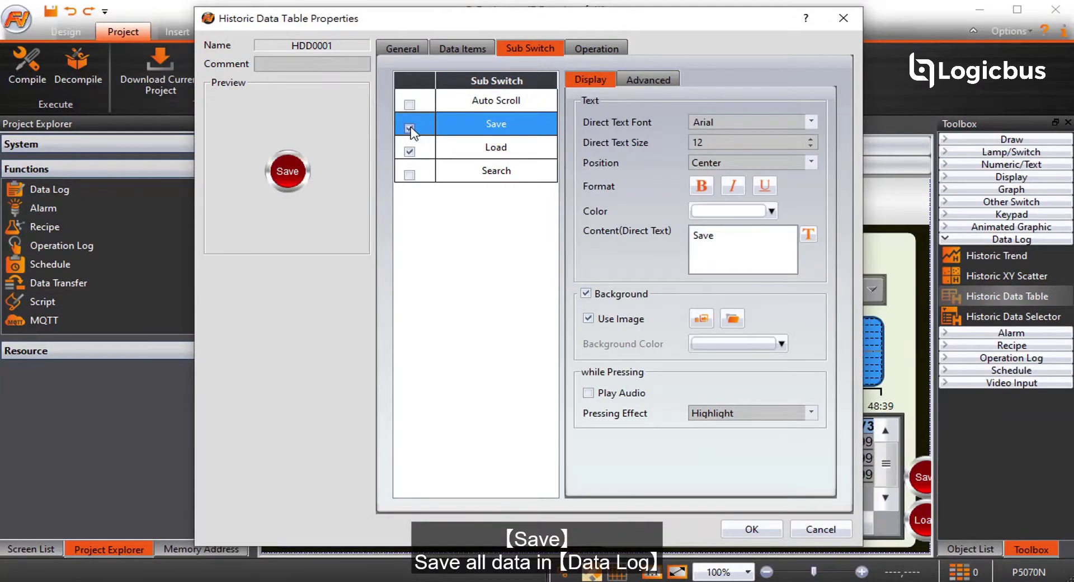
left_click(409, 128)
- Enable only the Search sub switch and apply the table settings
left_click(409, 152)
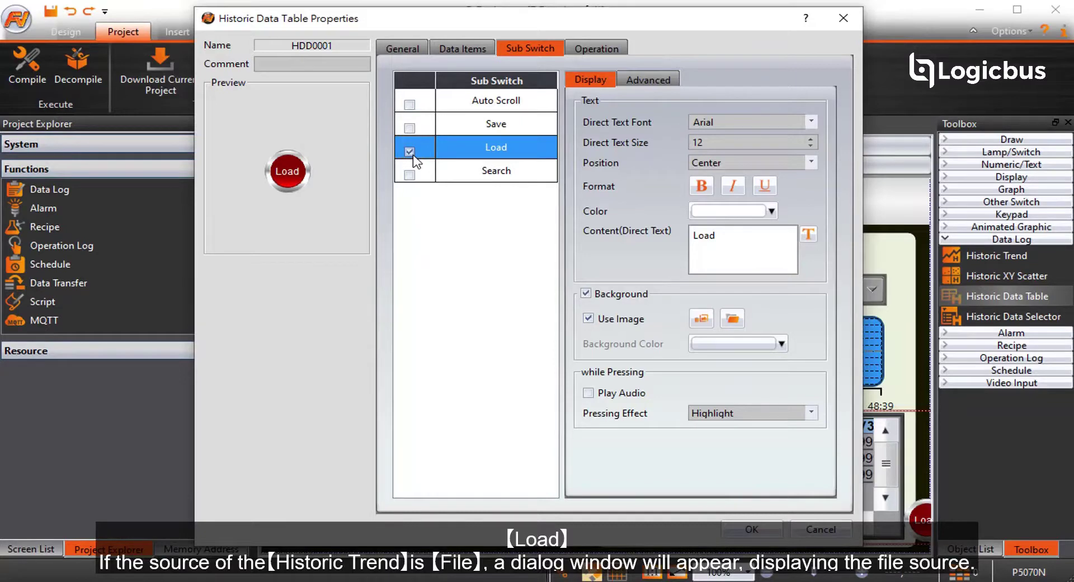
left_click(409, 175)
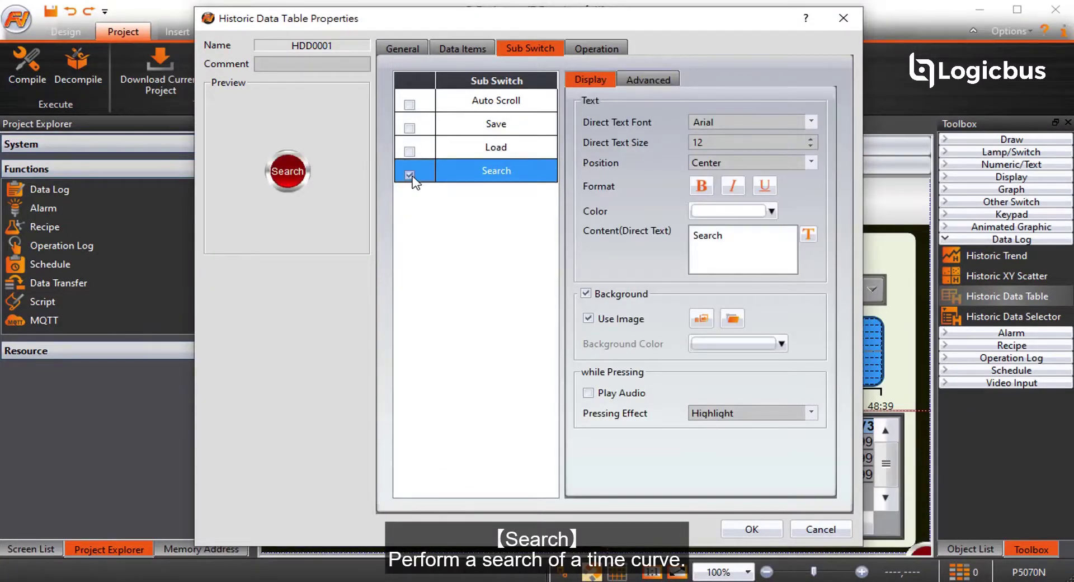
left_click(750, 530)
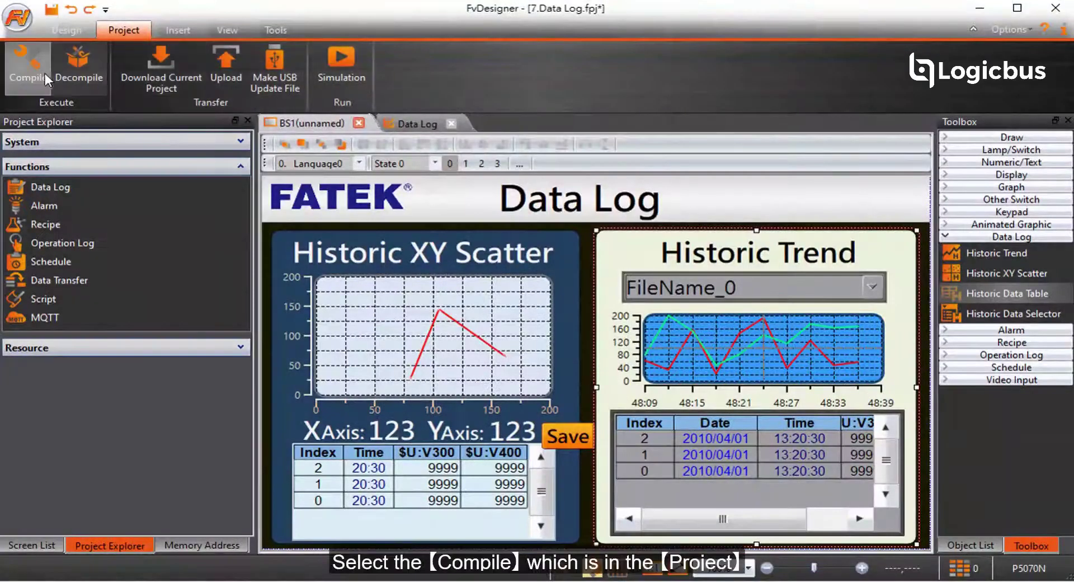
- Save and compile the project, then start the offline simulation
left_click(30, 65)
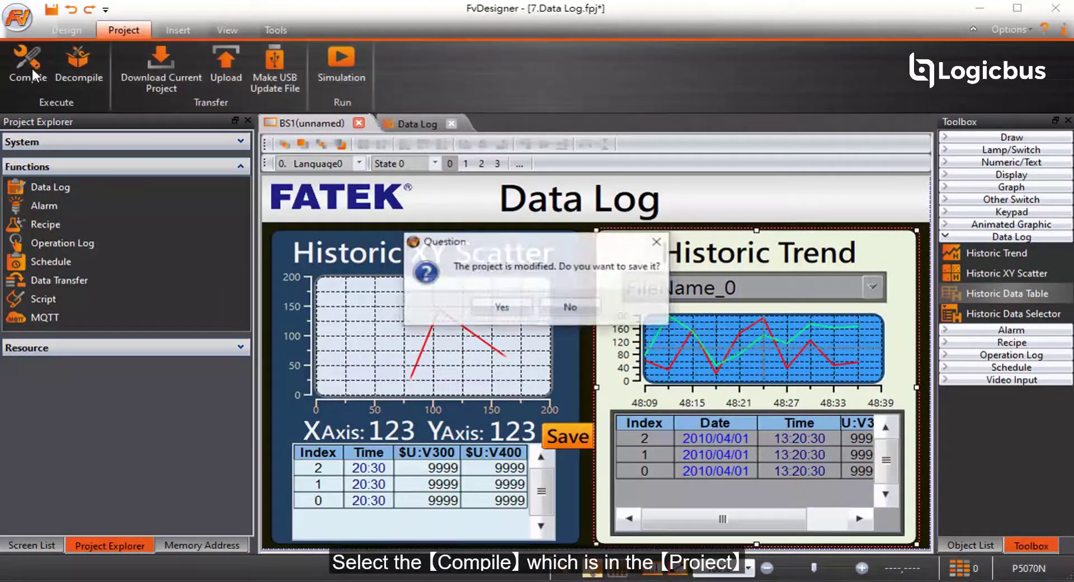
left_click(501, 307)
left_click(737, 511)
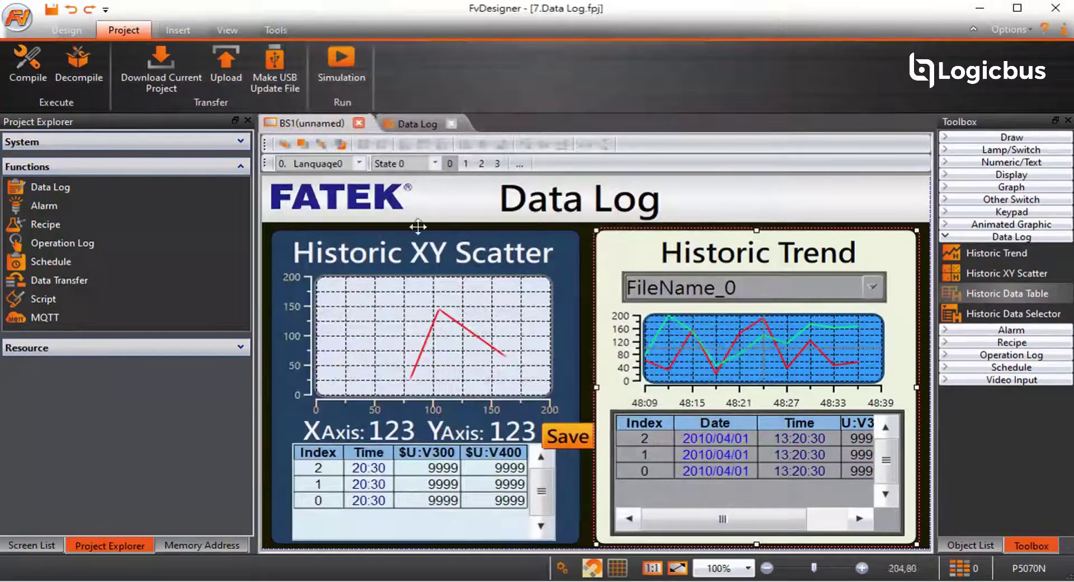
left_click(341, 64)
left_click(742, 191)
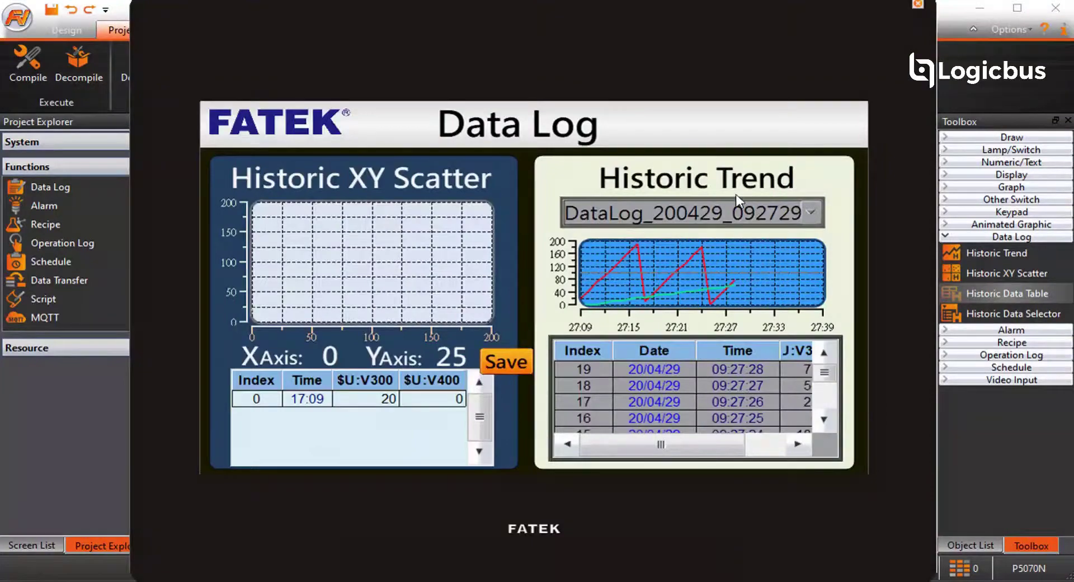
- Browse the saved log files and show DataLog_200429_092719 in the trend
left_click(665, 223)
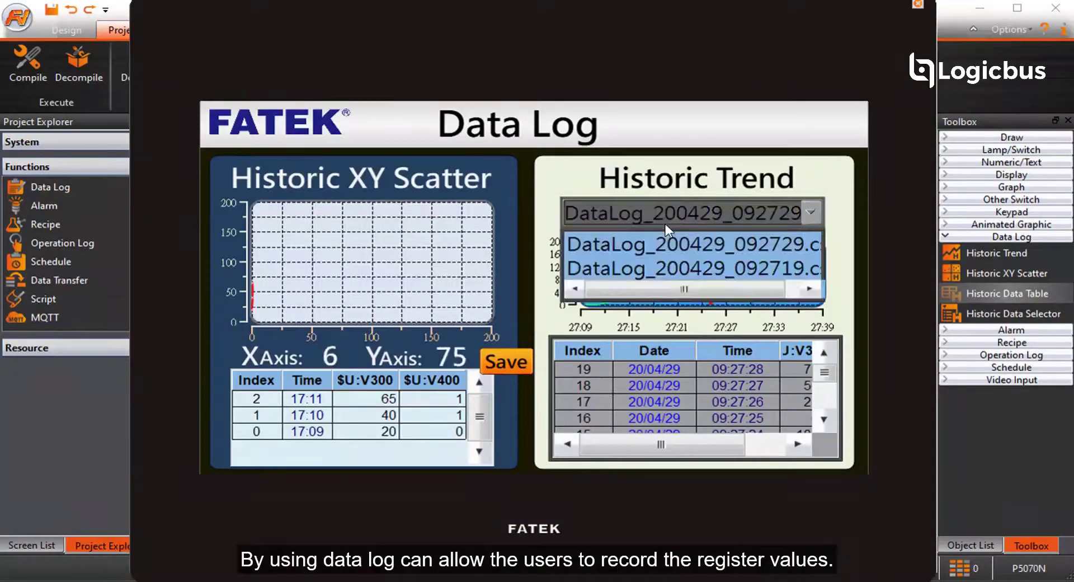
left_click(660, 238)
left_click(670, 223)
left_click(652, 269)
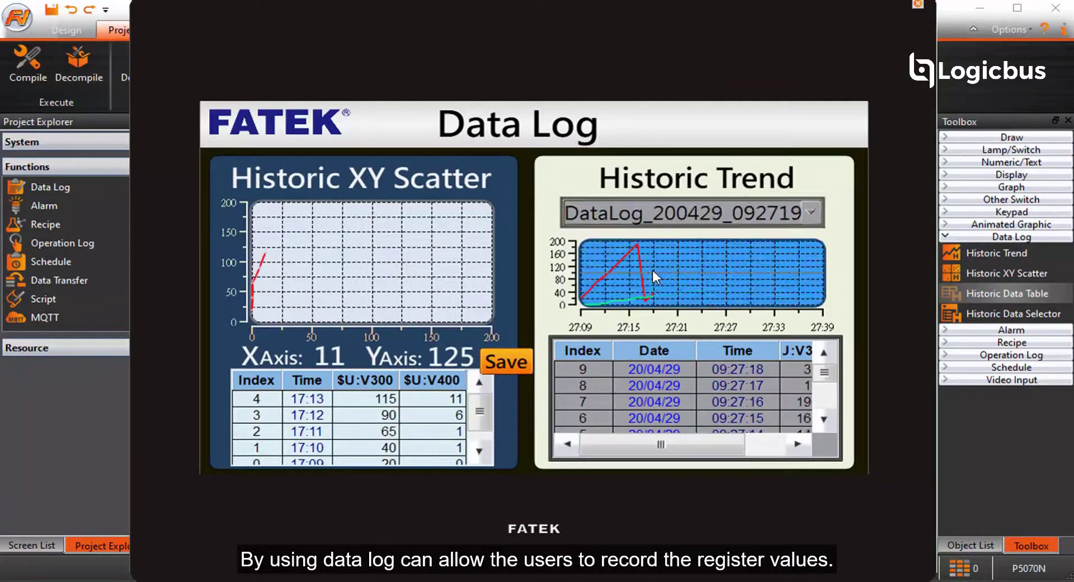
- Show the new DataLog_200429_101715 file in the trend and scroll the table to its earliest rows
left_click(516, 362)
left_click(620, 221)
left_click(633, 245)
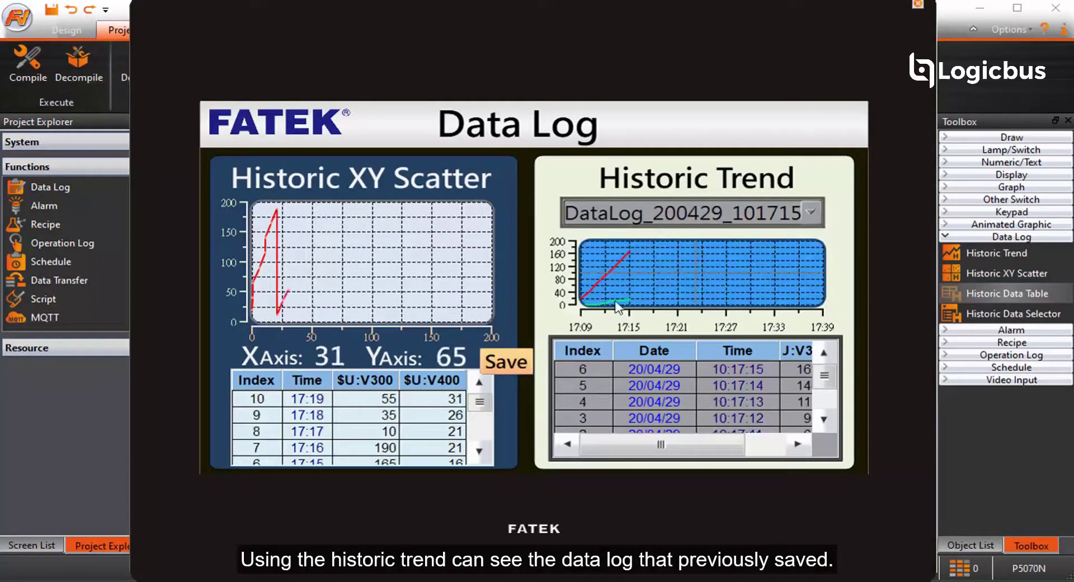
left_click(824, 399)
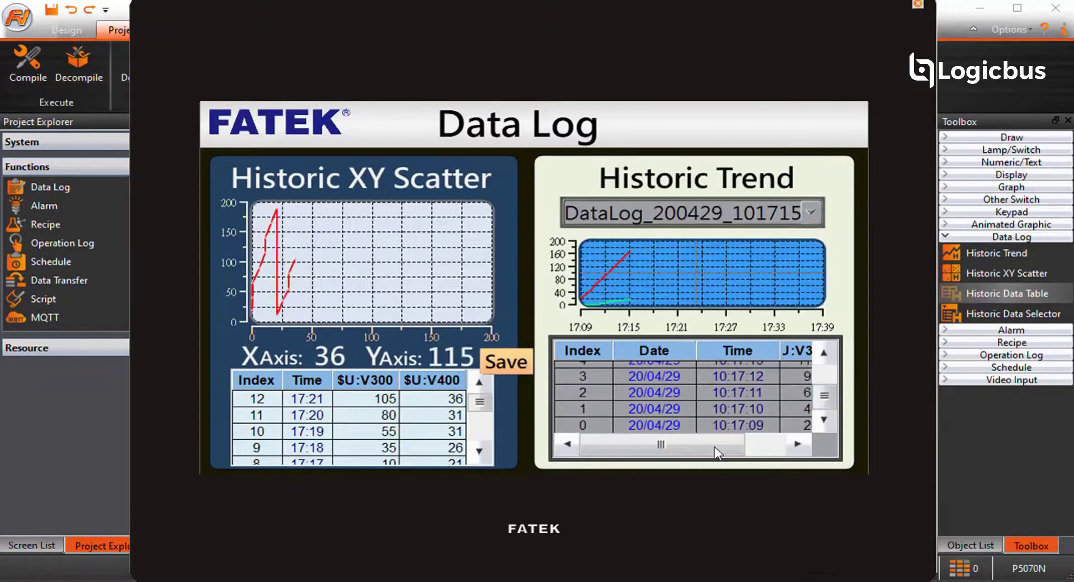
left_click_drag(480, 401, 487, 430)
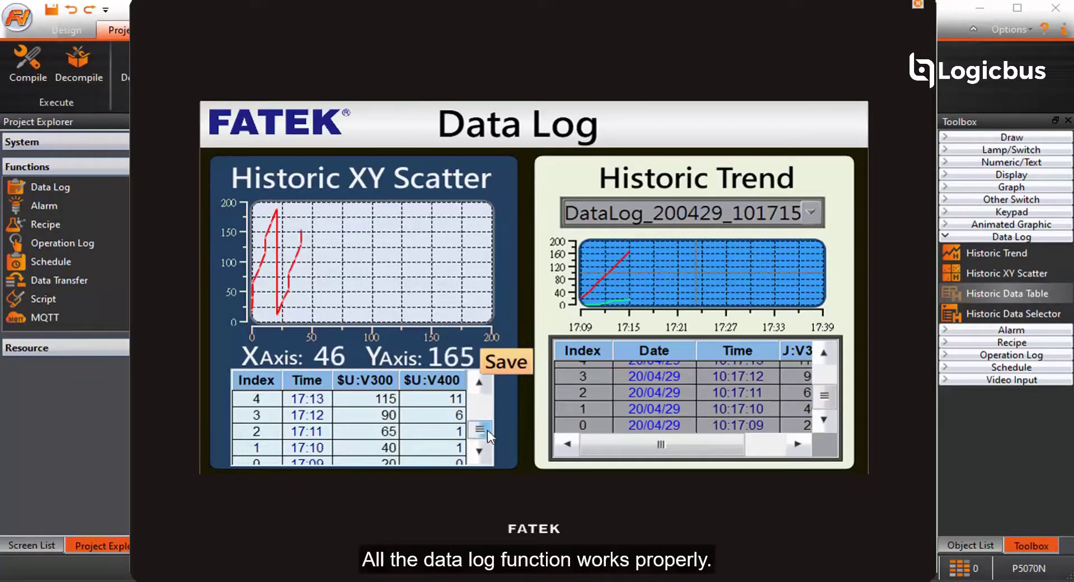